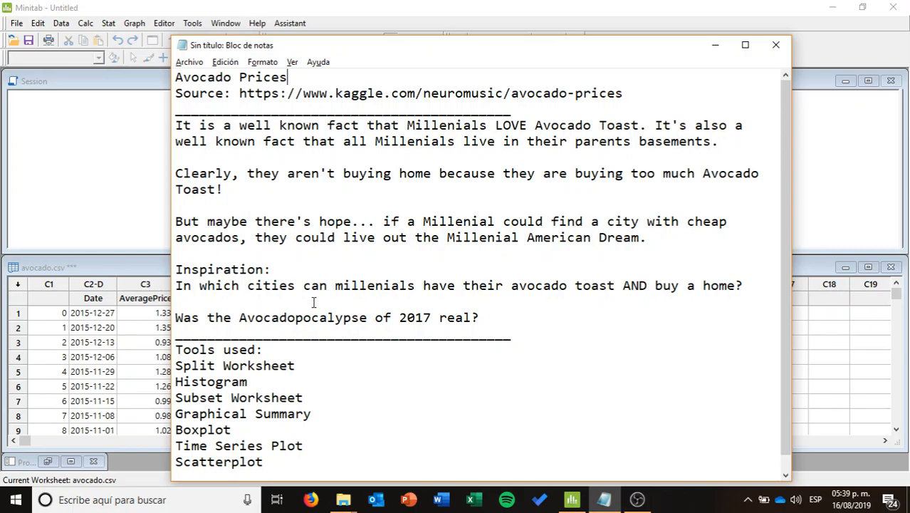
Switch to Minitab and split the avocado.csv worksheet by the type variable.
{"action": "left_click", "coordinate": [189, 13]}
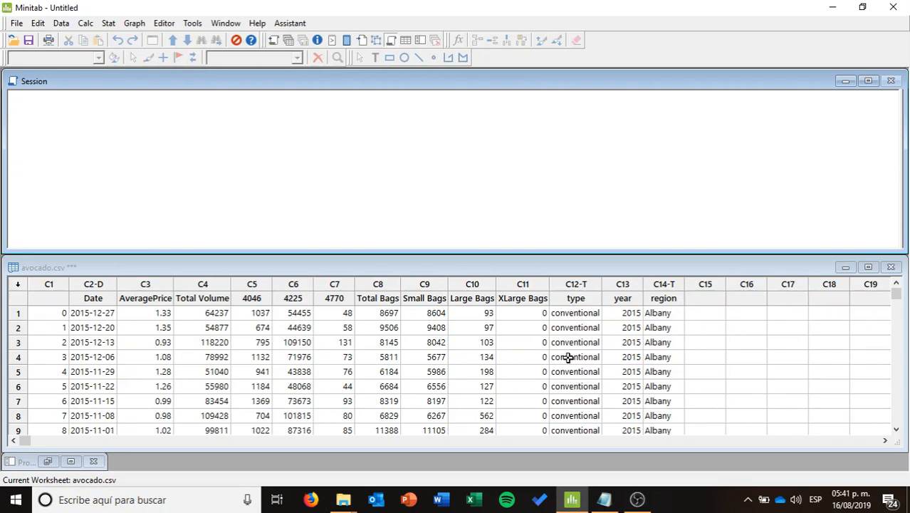
{"action": "left_click_drag", "start_coordinate": [897, 298], "coordinate": [877, 283]}
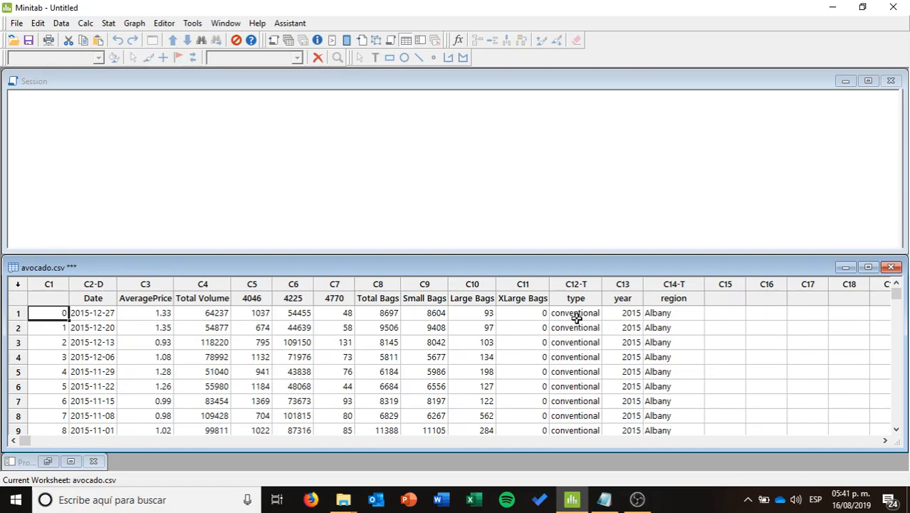
{"action": "left_click", "coordinate": [61, 23]}
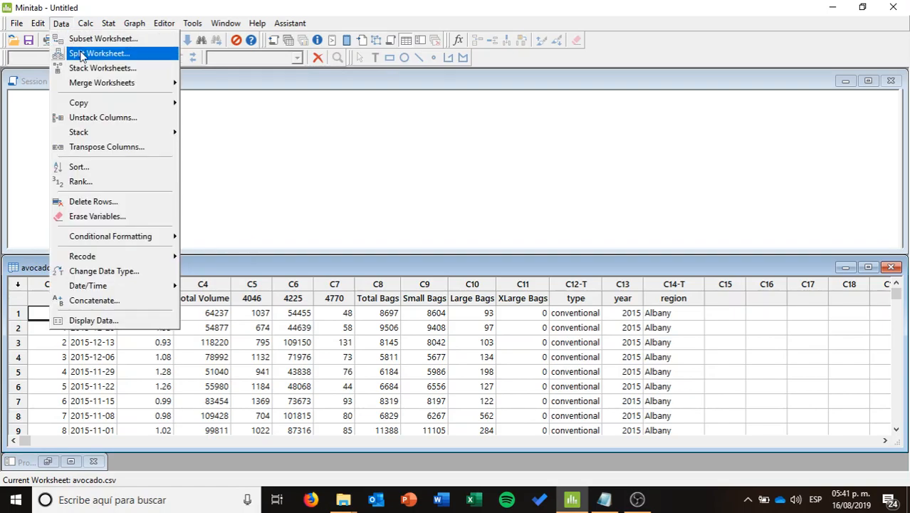
{"action": "left_click", "coordinate": [81, 54]}
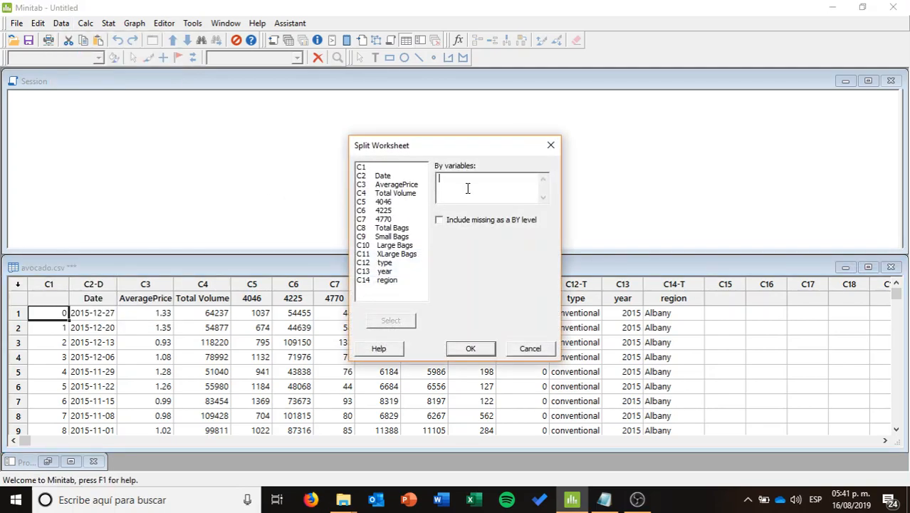
{"action": "left_click", "coordinate": [383, 262]}
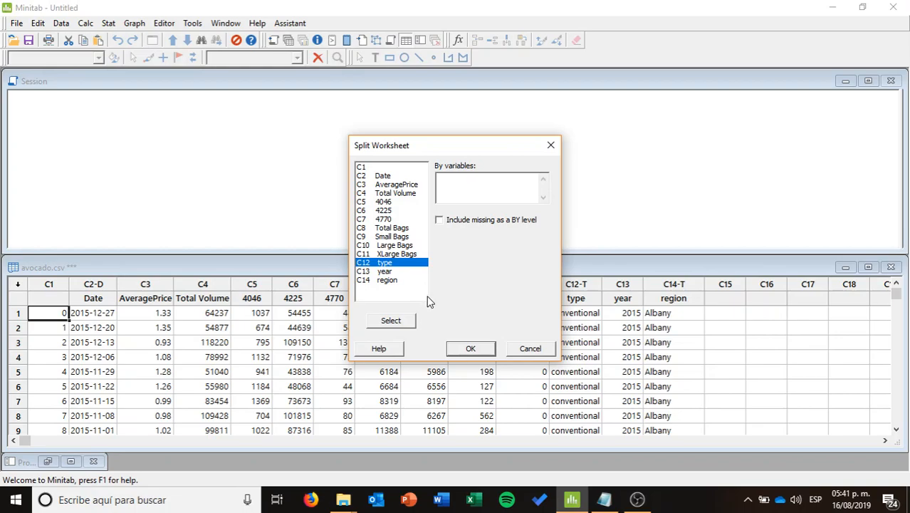
{"action": "left_click", "coordinate": [395, 325]}
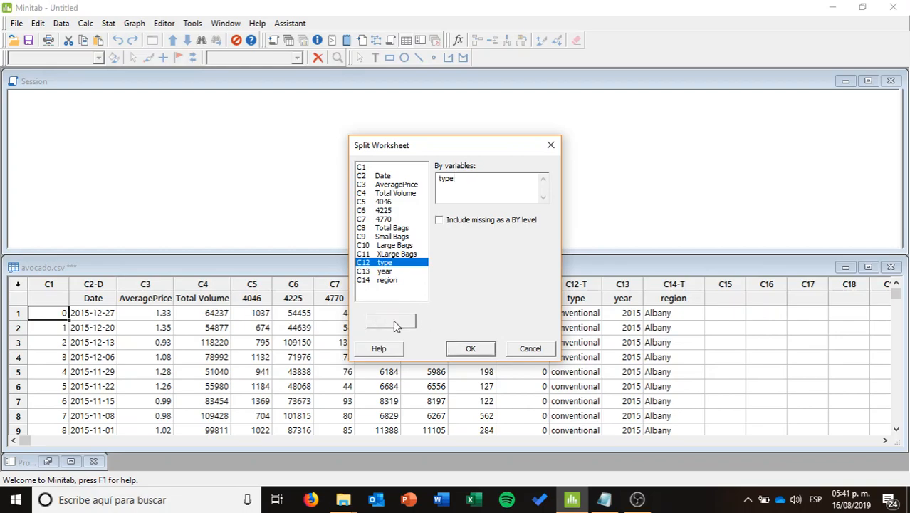
{"action": "left_click", "coordinate": [471, 348]}
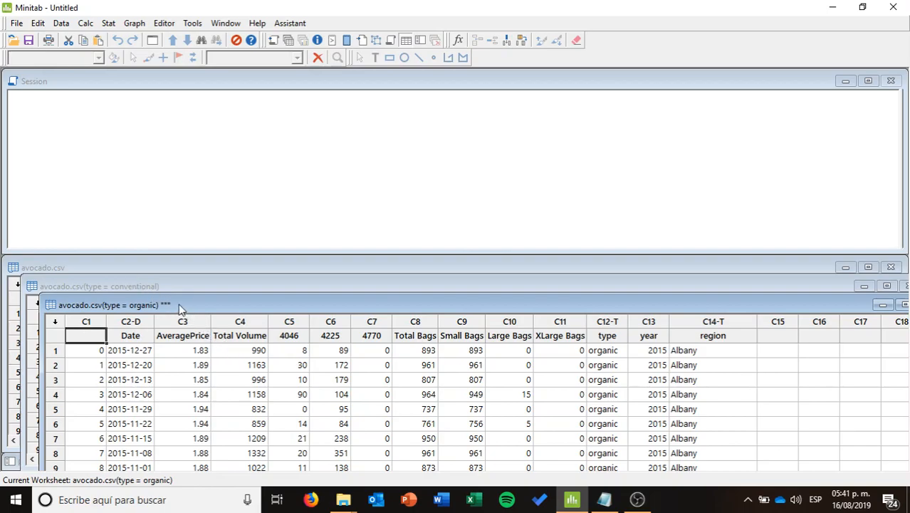
Show the project's worksheets and examine the avocado.csv worksheet down to its last row.
{"action": "left_click", "coordinate": [288, 44]}
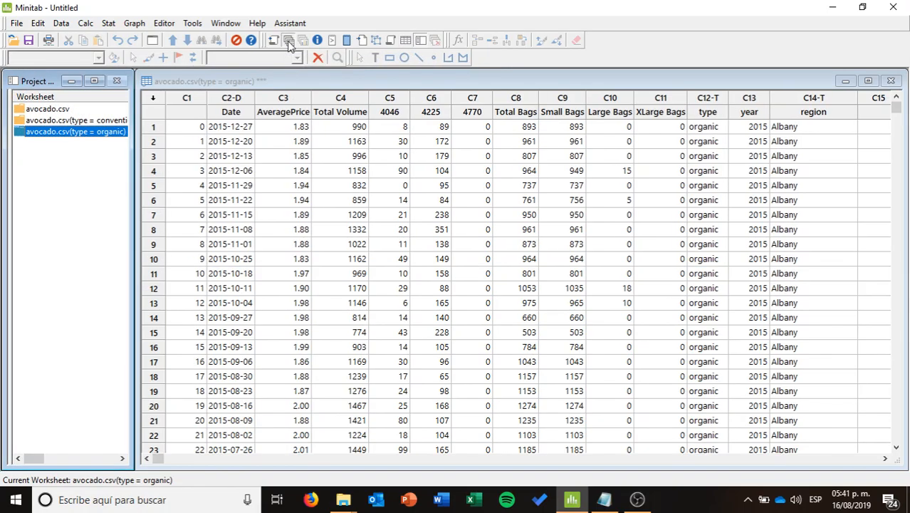
{"action": "left_click", "coordinate": [53, 113]}
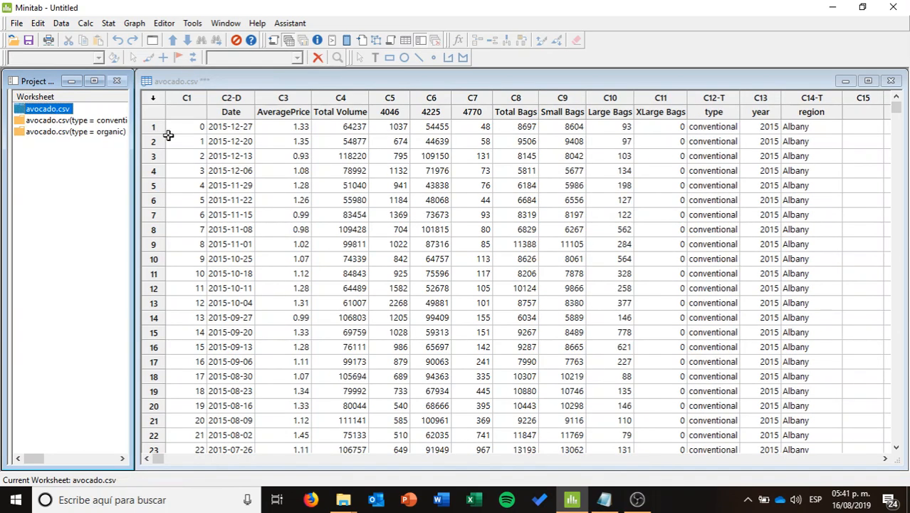
{"action": "left_click_drag", "start_coordinate": [896, 108], "coordinate": [907, 457]}
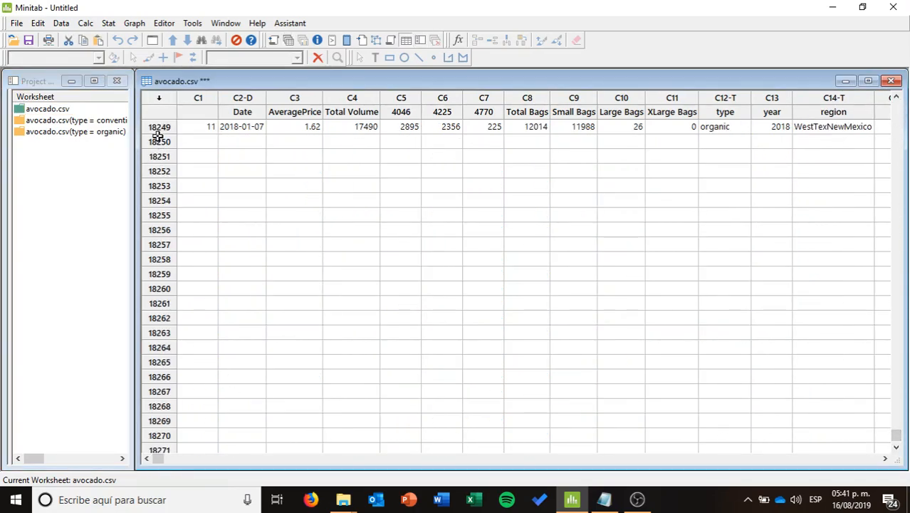
Make the conventional-type worksheet current and check it down to its last row.
{"action": "left_click", "coordinate": [57, 121]}
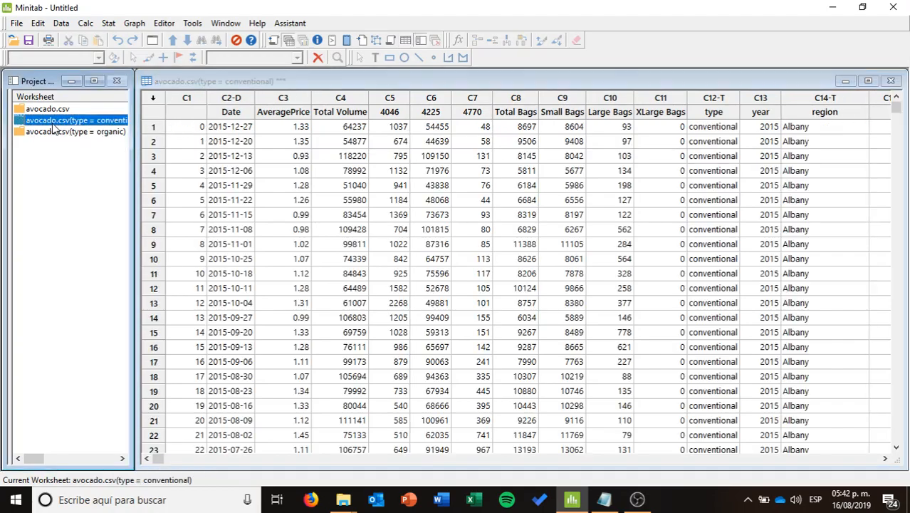
{"action": "left_click_drag", "start_coordinate": [895, 107], "coordinate": [895, 441]}
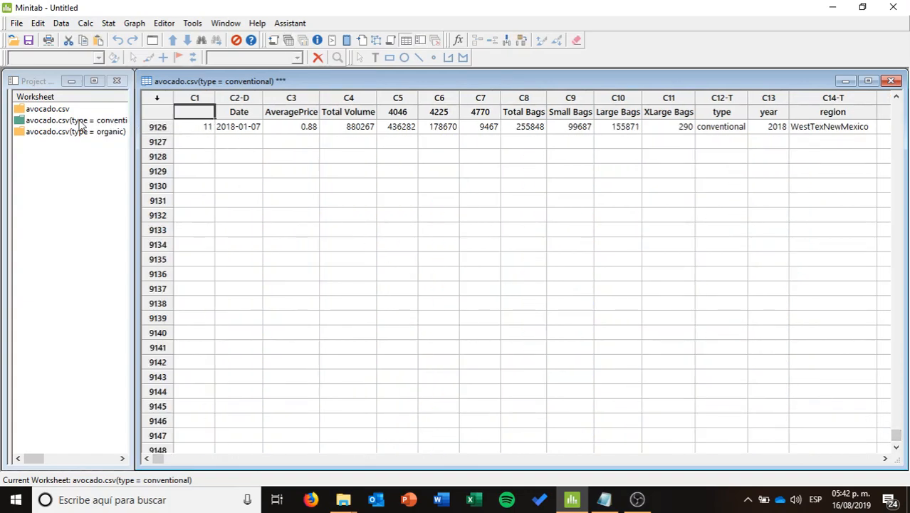
{"action": "left_click_drag", "start_coordinate": [897, 435], "coordinate": [883, 96]}
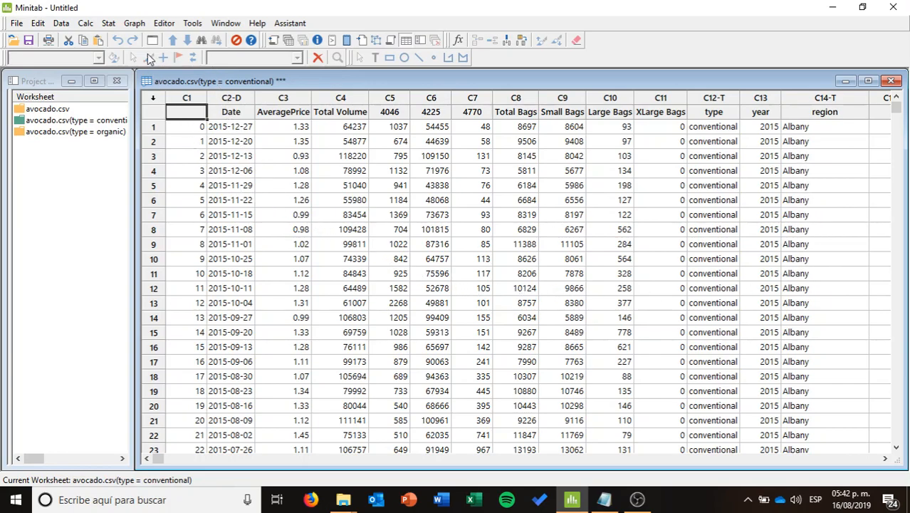
Create a simple histogram of AveragePrice for the conventional worksheet, with region groups in separate panels.
{"action": "left_click", "coordinate": [136, 23]}
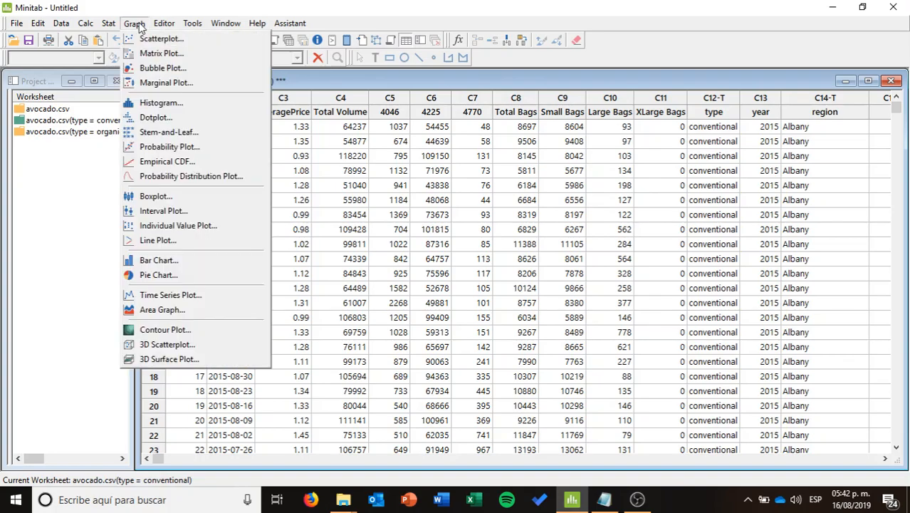
{"action": "left_click", "coordinate": [178, 106]}
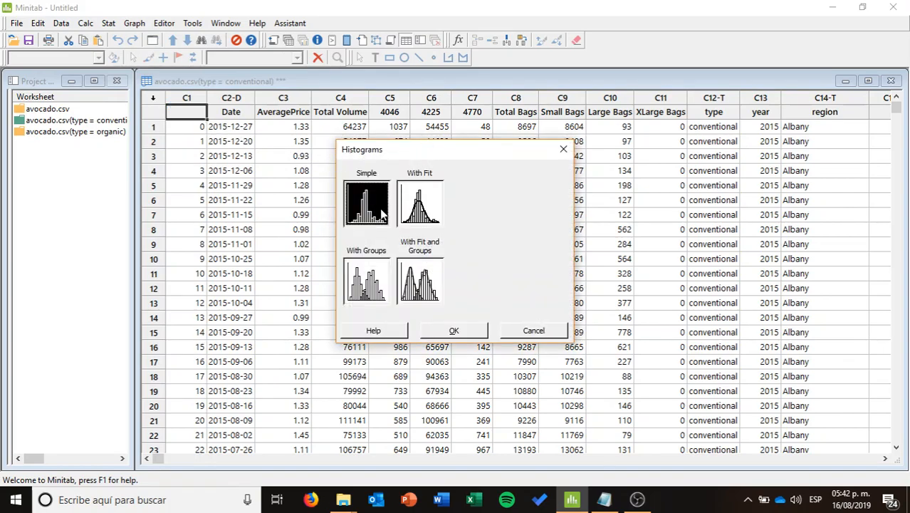
{"action": "left_click", "coordinate": [468, 332]}
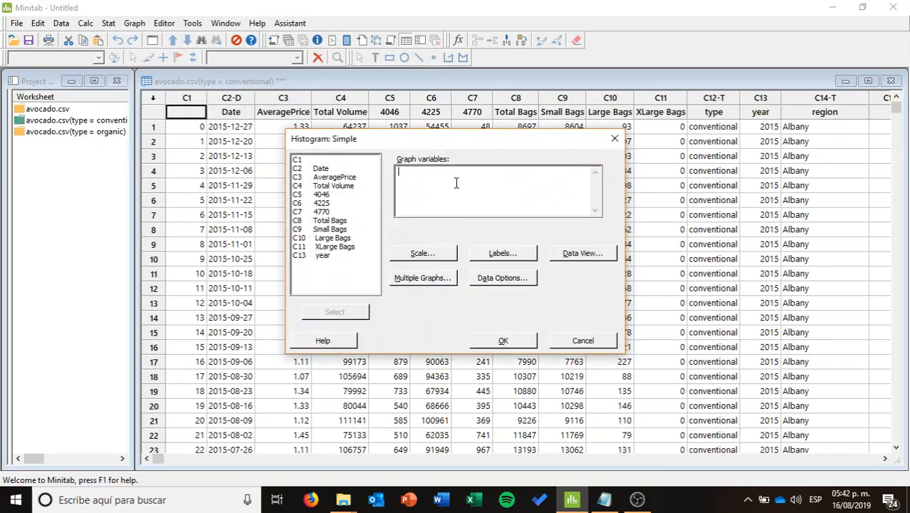
{"action": "double_click", "coordinate": [334, 181]}
{"action": "left_click", "coordinate": [427, 281]}
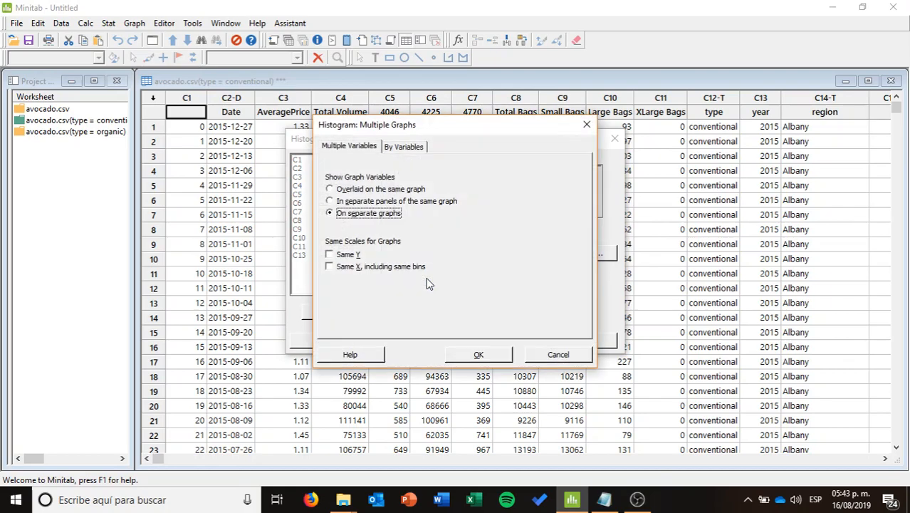
{"action": "left_click", "coordinate": [409, 148]}
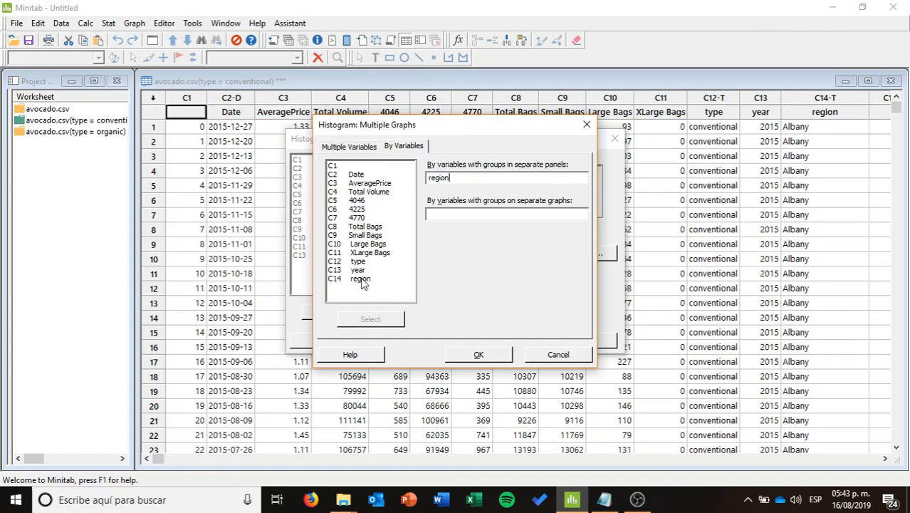
{"action": "left_click", "coordinate": [479, 354]}
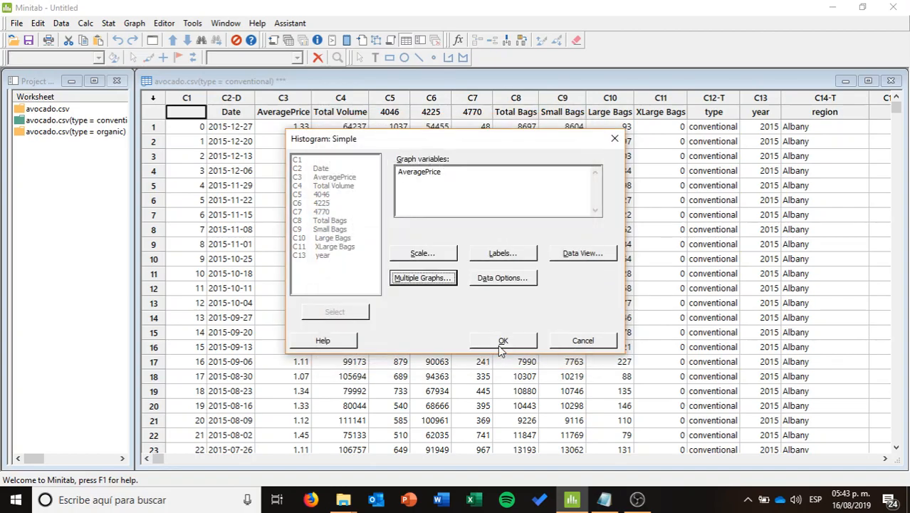
{"action": "left_click", "coordinate": [502, 341]}
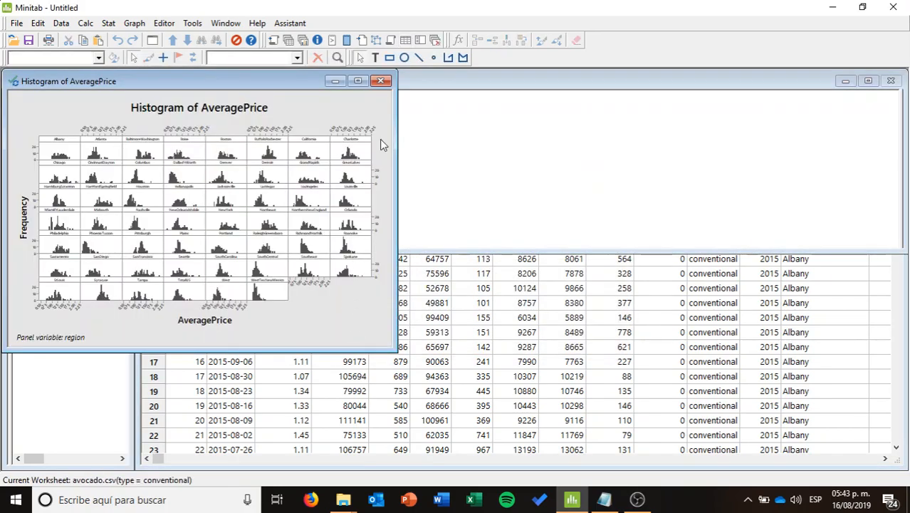
Maximize the AveragePrice histogram, zoom it to 200%, and compare the distributions in all region panels.
{"action": "left_click", "coordinate": [358, 81]}
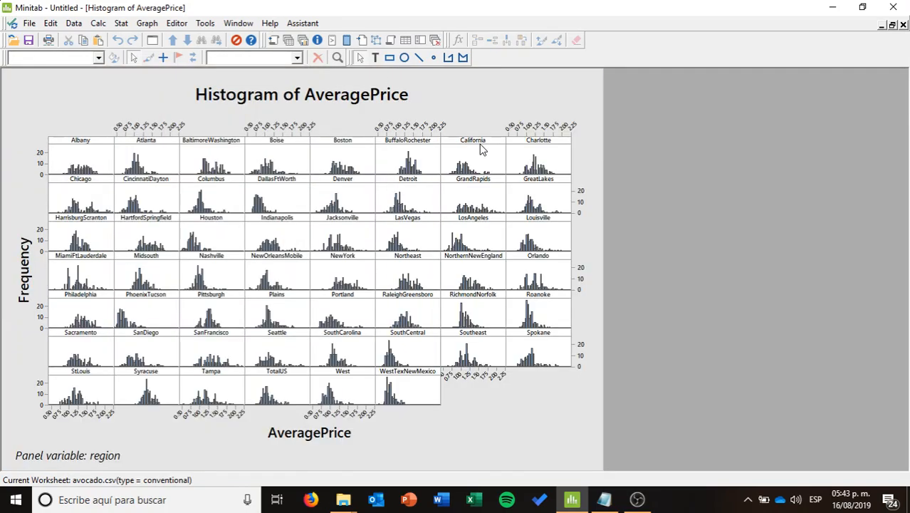
{"action": "left_click", "coordinate": [339, 60]}
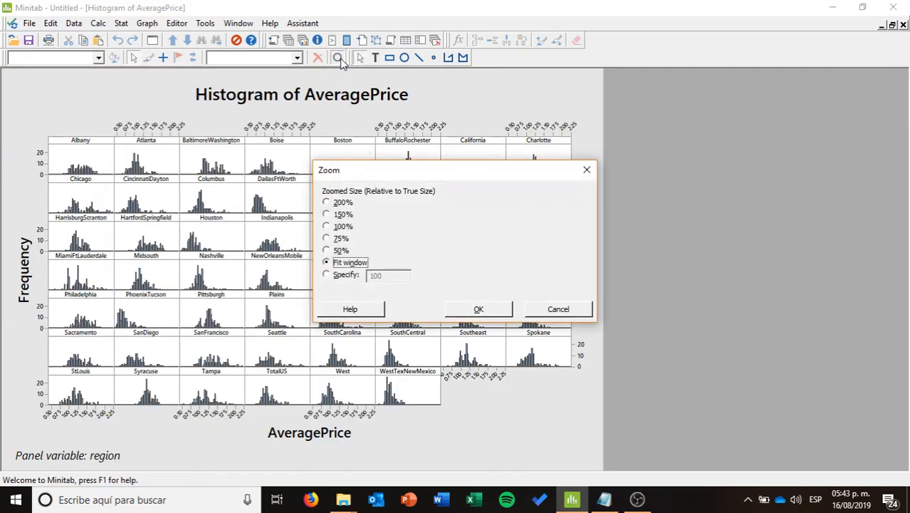
{"action": "left_click", "coordinate": [326, 202]}
{"action": "left_click", "coordinate": [469, 309]}
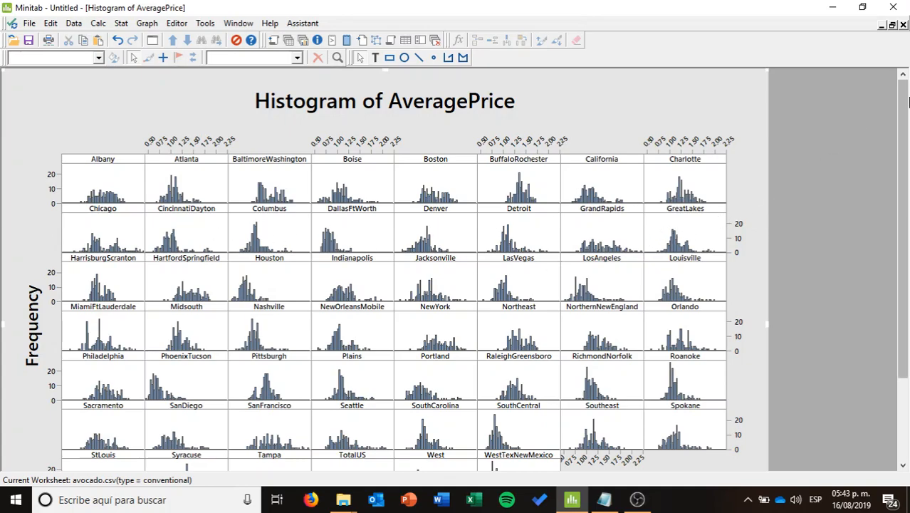
{"action": "left_click_drag", "start_coordinate": [907, 102], "coordinate": [907, 185]}
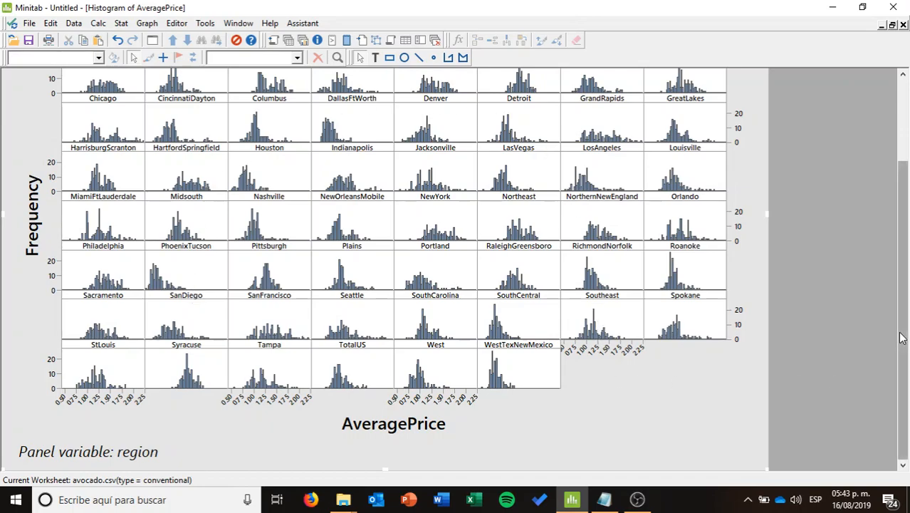
{"action": "scroll", "coordinate": [901, 338], "scroll_direction": "up", "scroll_amount": 3}
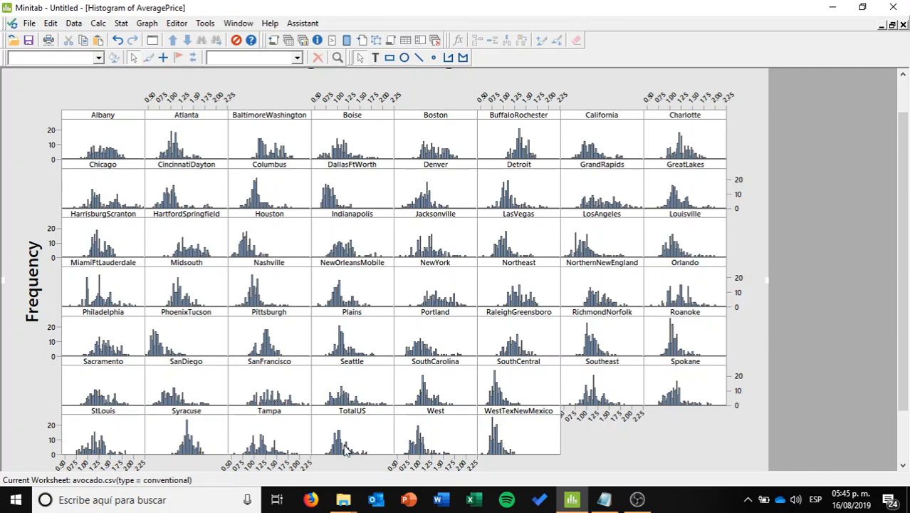
Set up a subset of the conventional worksheet that includes rows matching a condition on the region column.
{"action": "left_click", "coordinate": [287, 41]}
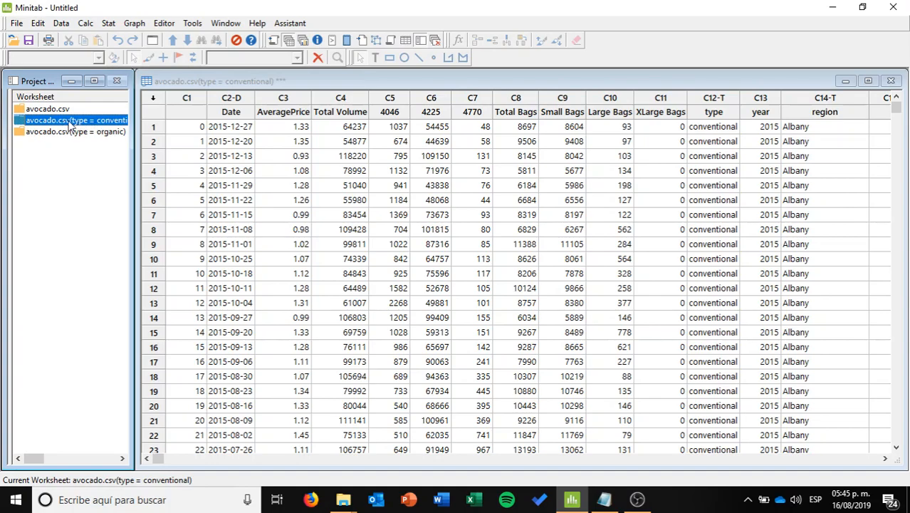
{"action": "left_click", "coordinate": [61, 24]}
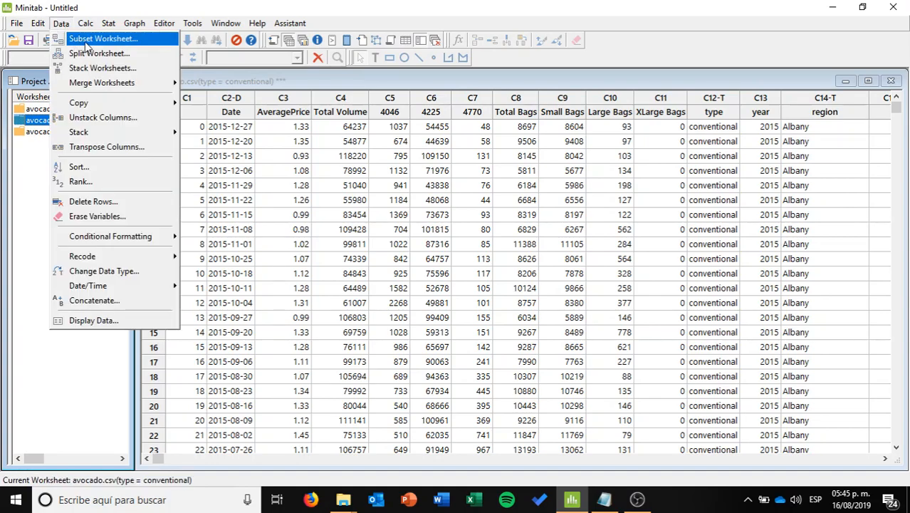
{"action": "left_click", "coordinate": [93, 39]}
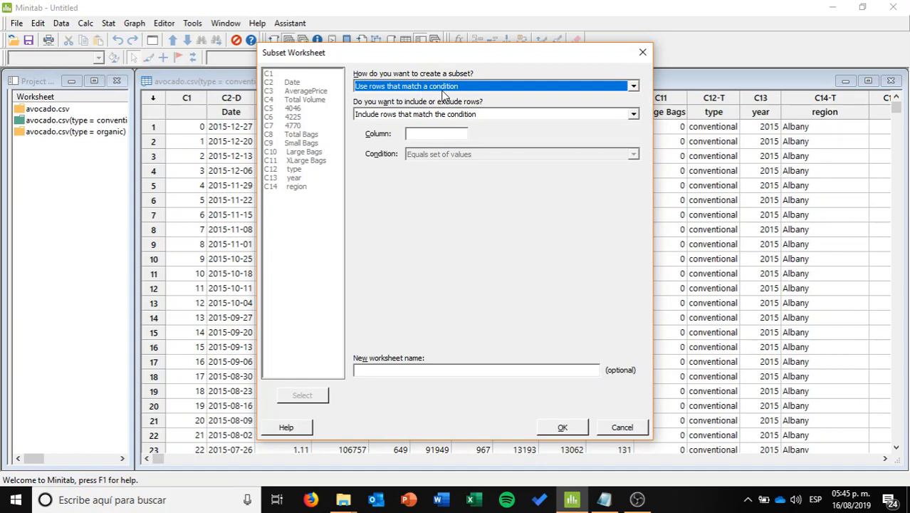
{"action": "left_click", "coordinate": [442, 114]}
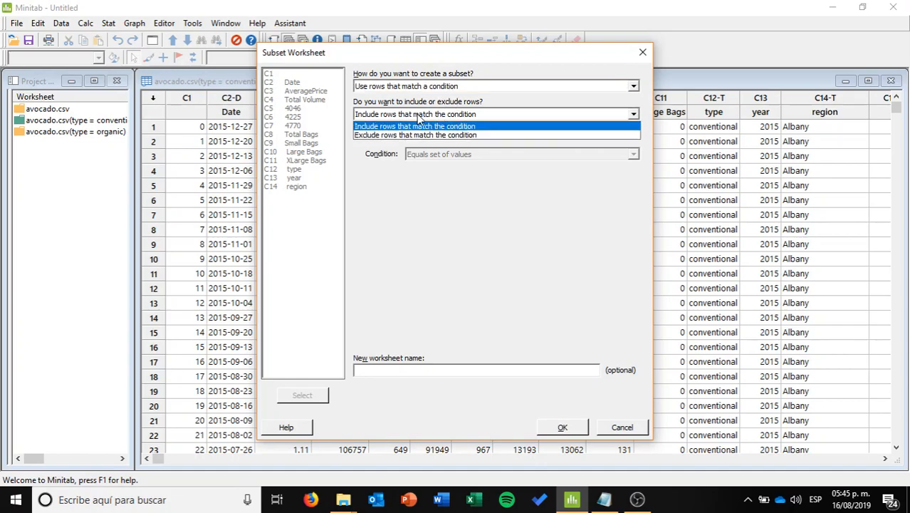
{"action": "left_click", "coordinate": [393, 128]}
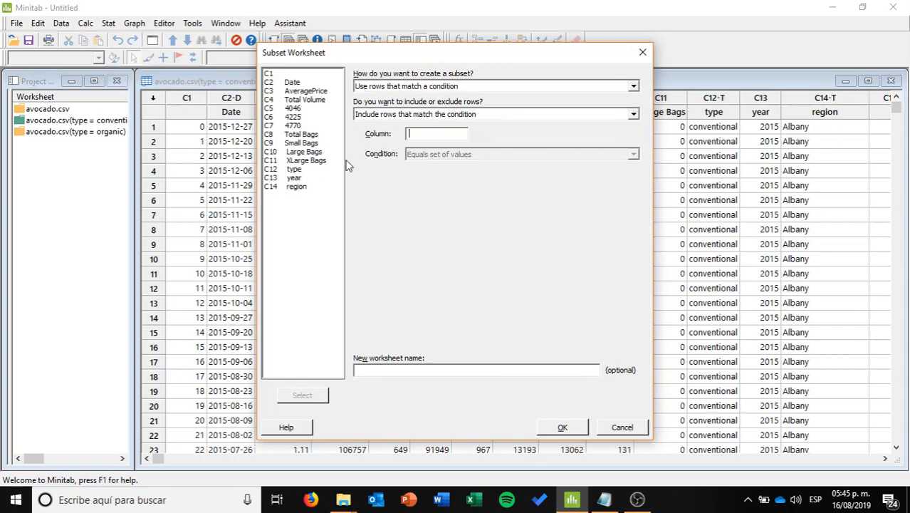
{"action": "double_click", "coordinate": [297, 187]}
{"action": "key", "text": "Tab"}
Limit the subset to the TotalUS region and create it as a new worksheet named TotalUS.
{"action": "left_click_drag", "start_coordinate": [633, 201], "coordinate": [624, 325]}
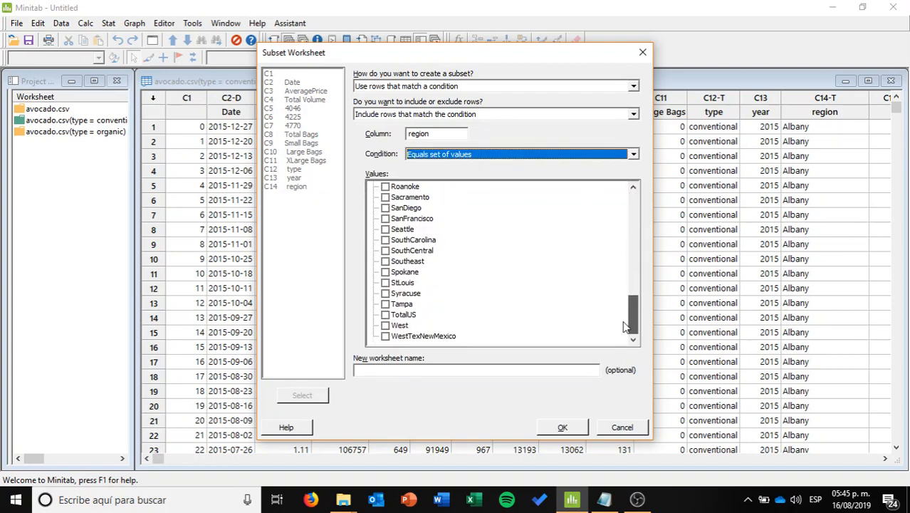
{"action": "left_click", "coordinate": [386, 314]}
{"action": "left_click", "coordinate": [402, 370]}
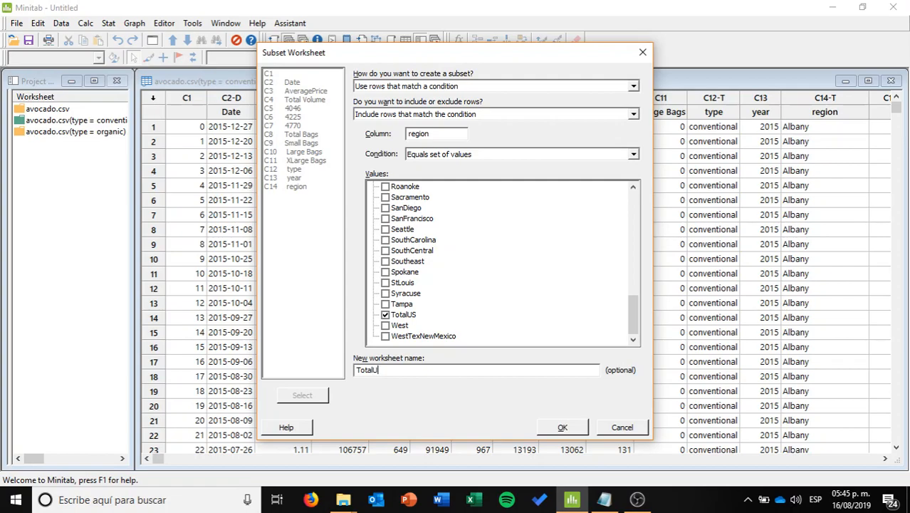
{"action": "type", "text": "TotalUS"}
{"action": "left_click", "coordinate": [562, 427]}
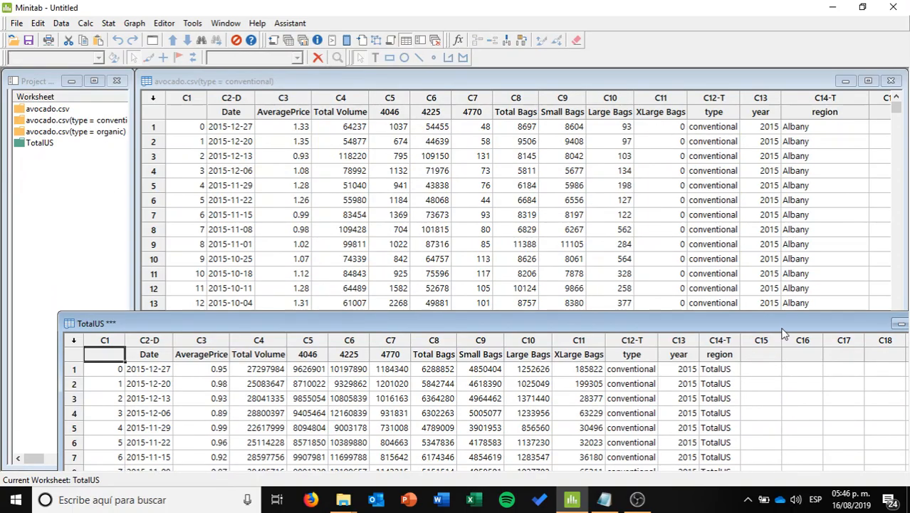
Maximize the TotalUS worksheet and look through its rows.
{"action": "left_click_drag", "start_coordinate": [781, 326], "coordinate": [562, 292]}
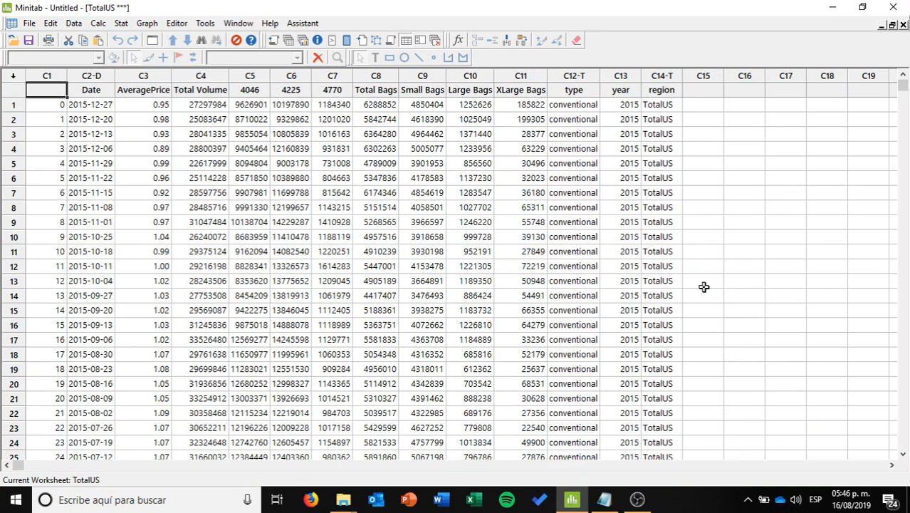
{"action": "left_click", "coordinate": [704, 287]}
{"action": "mouse_move", "coordinate": [904, 90]}
{"action": "left_mouse_down"}
{"action": "mouse_move", "coordinate": [901, 139]}
{"action": "mouse_move", "coordinate": [893, 88]}
{"action": "left_mouse_up"}
Create a graphical summary of AveragePrice for the TotalUS worksheet with a 95.0 confidence level.
{"action": "left_click", "coordinate": [121, 23]}
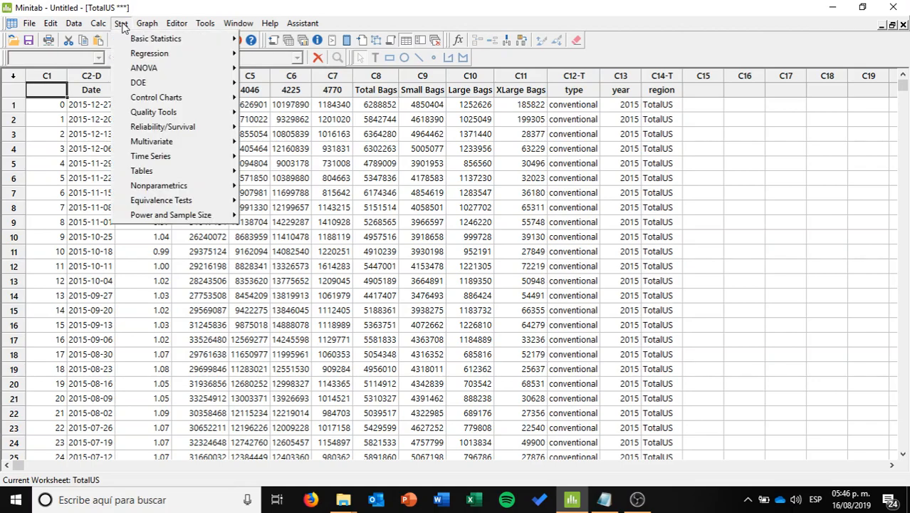
{"action": "mouse_move", "coordinate": [143, 43]}
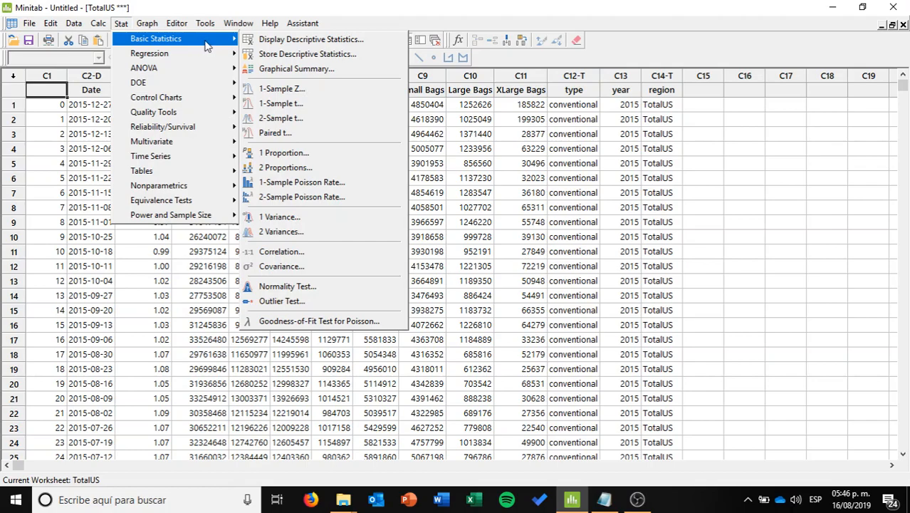
{"action": "left_click", "coordinate": [327, 69]}
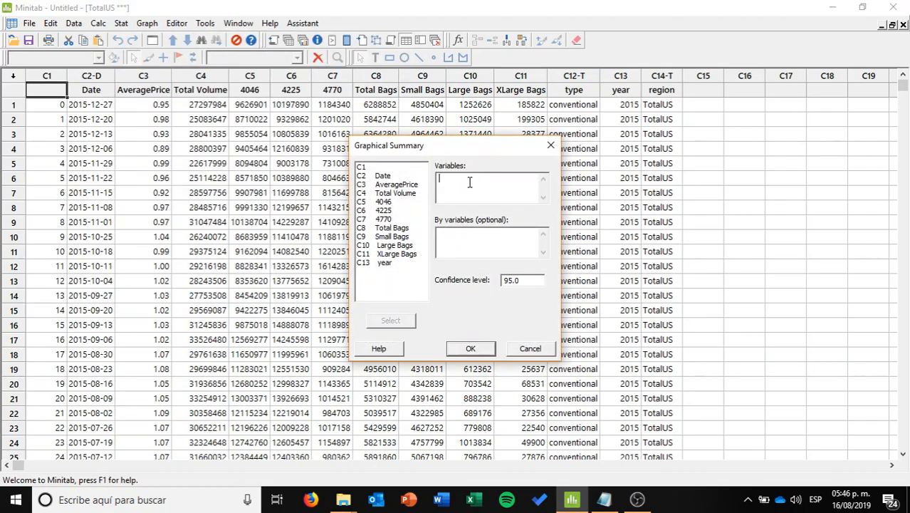
{"action": "double_click", "coordinate": [388, 185]}
{"action": "left_click", "coordinate": [469, 351]}
{"action": "left_click", "coordinate": [470, 350]}
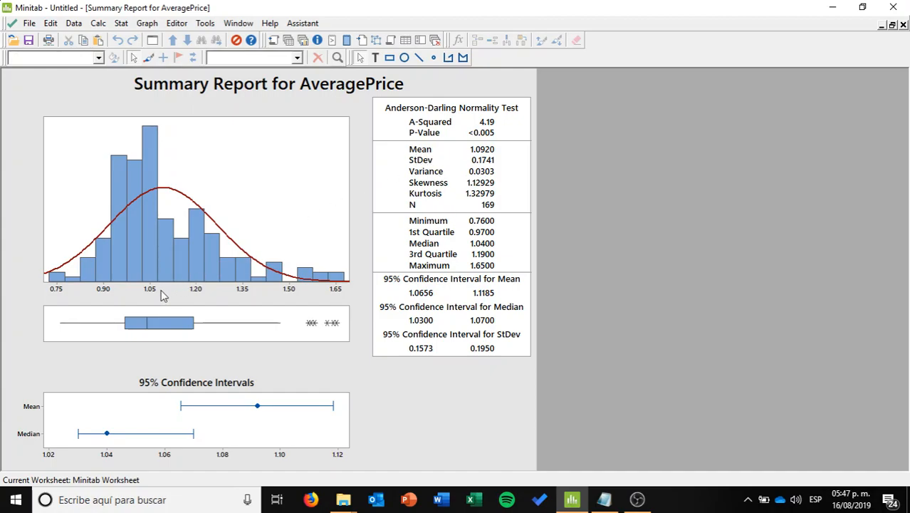
Examine the AveragePrice summary report's histogram bars, boxplot, outliers, descriptive statistics and confidence intervals for the mean and median.
{"action": "mouse_move", "coordinate": [166, 280]}
{"action": "mouse_move", "coordinate": [125, 327]}
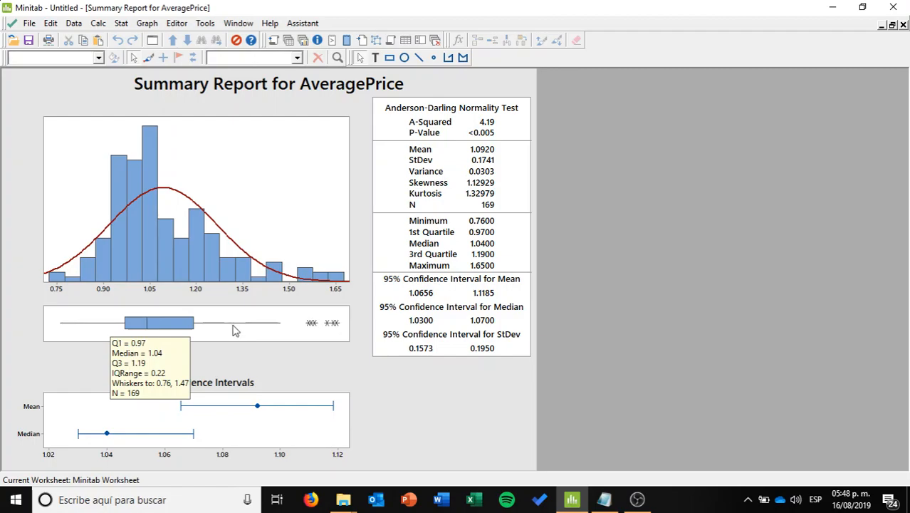
{"action": "mouse_move", "coordinate": [237, 328]}
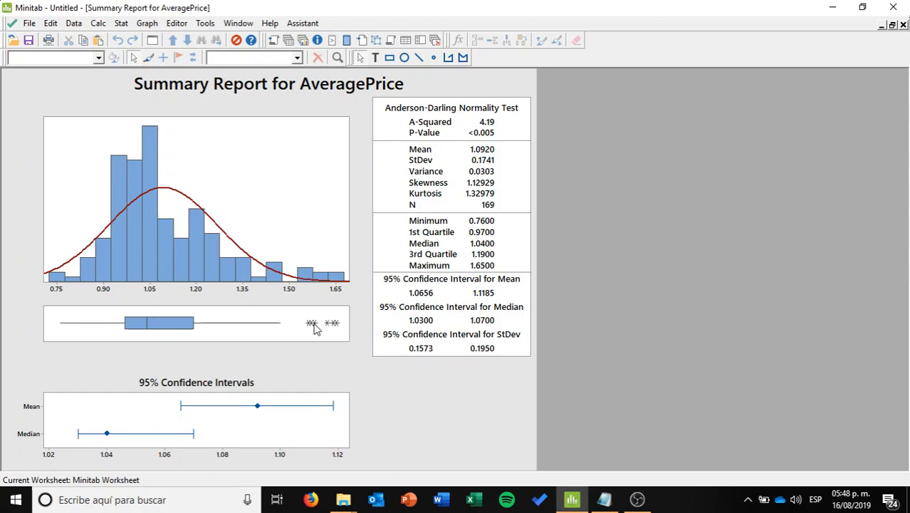
{"action": "mouse_move", "coordinate": [331, 328]}
{"action": "mouse_move", "coordinate": [330, 282]}
{"action": "left_click", "coordinate": [163, 252]}
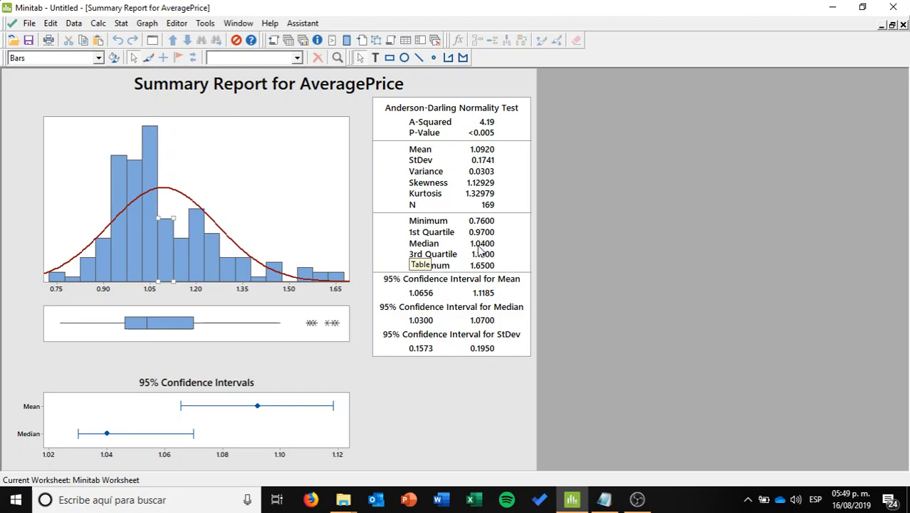
{"action": "mouse_move", "coordinate": [142, 270]}
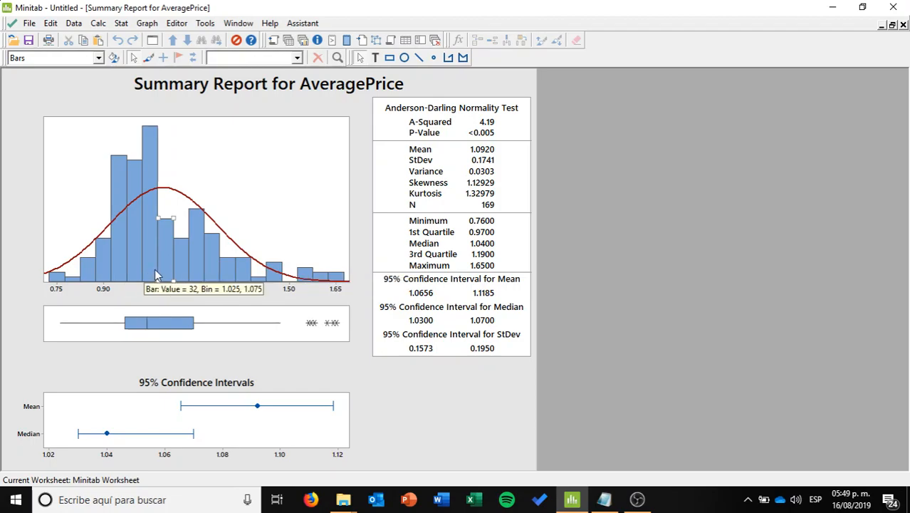
{"action": "left_click", "coordinate": [152, 273]}
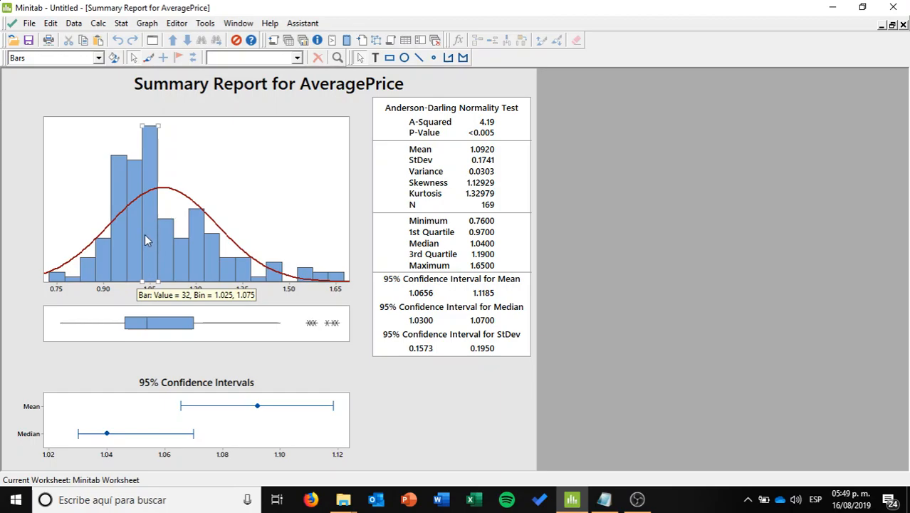
{"action": "mouse_move", "coordinate": [131, 241]}
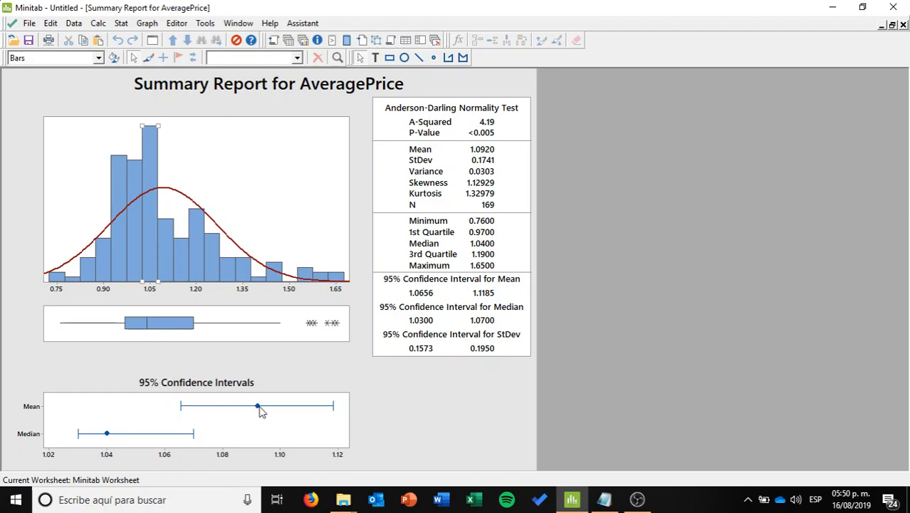
{"action": "mouse_move", "coordinate": [257, 407]}
{"action": "mouse_move", "coordinate": [110, 437]}
Return to the project's worksheet list and open the avocado.csv worksheet for the conventional type.
{"action": "left_click", "coordinate": [289, 42]}
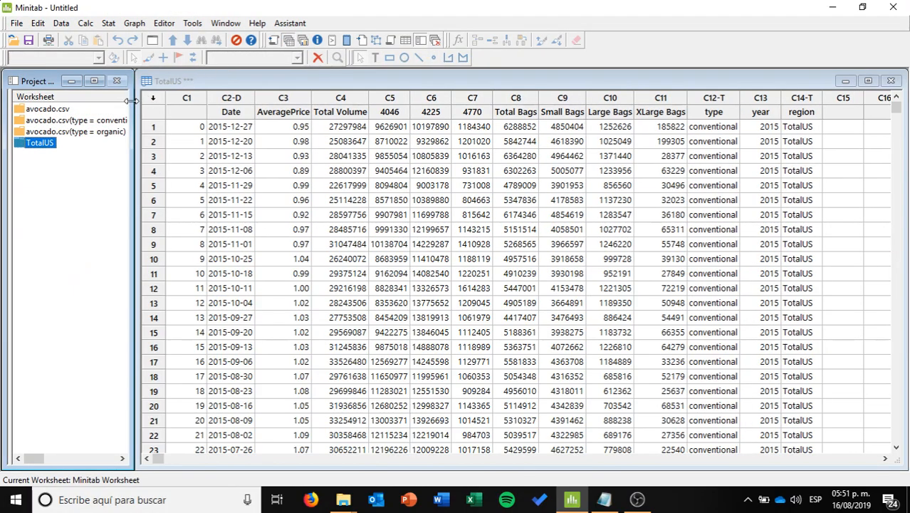
{"action": "left_click", "coordinate": [87, 121]}
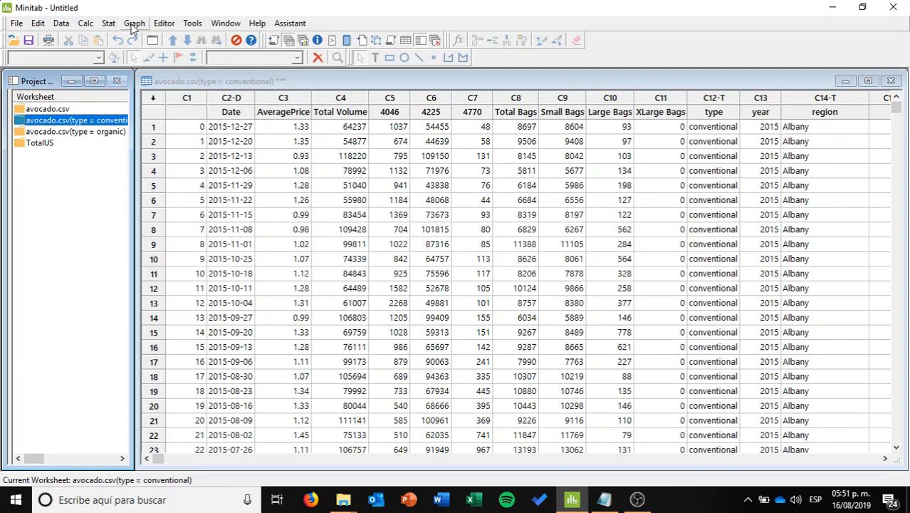
{"action": "left_click", "coordinate": [134, 22]}
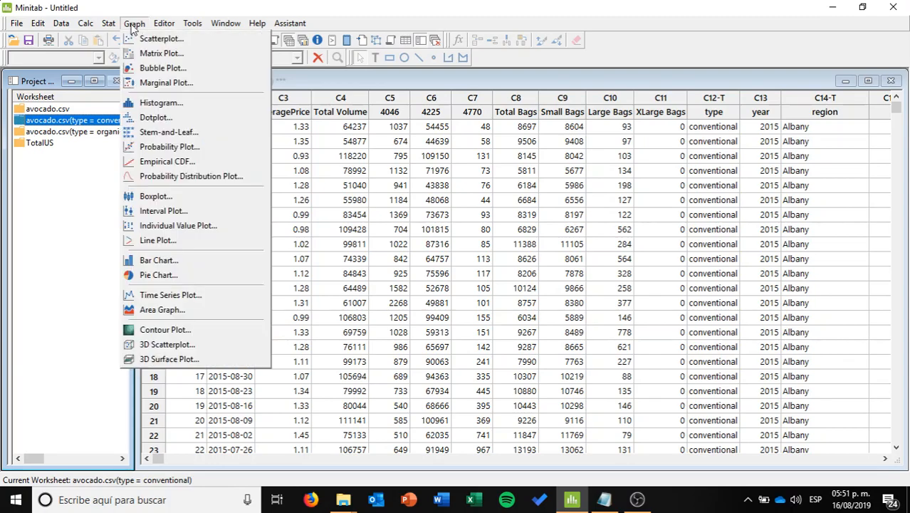
{"action": "left_click", "coordinate": [149, 196]}
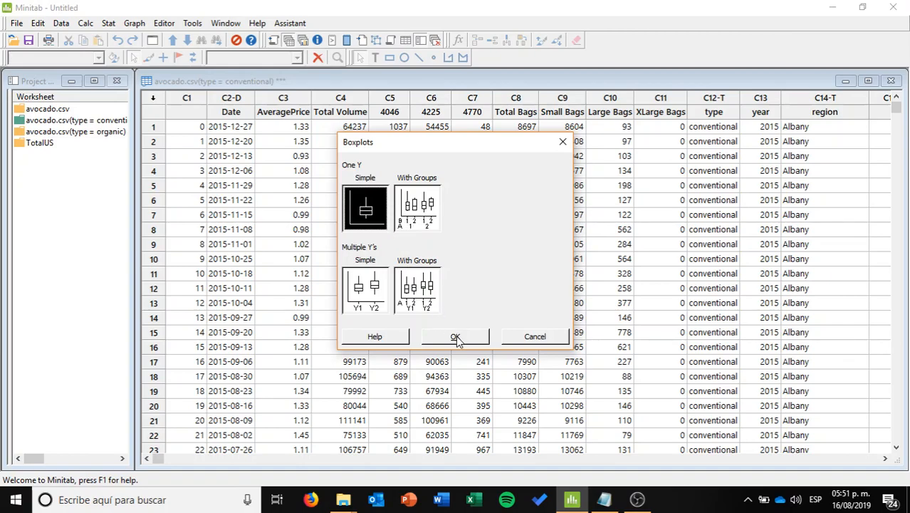
{"action": "left_click", "coordinate": [531, 333]}
{"action": "left_click", "coordinate": [134, 23]}
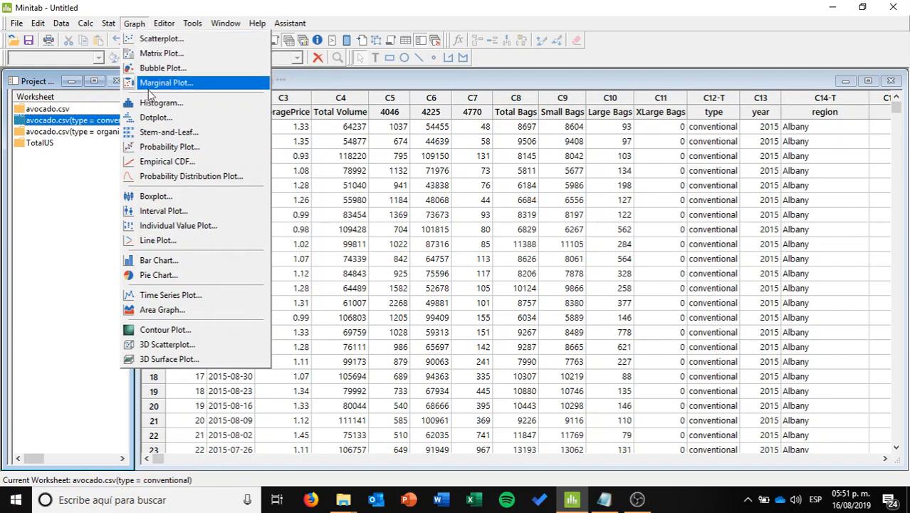
{"action": "left_click", "coordinate": [242, 158]}
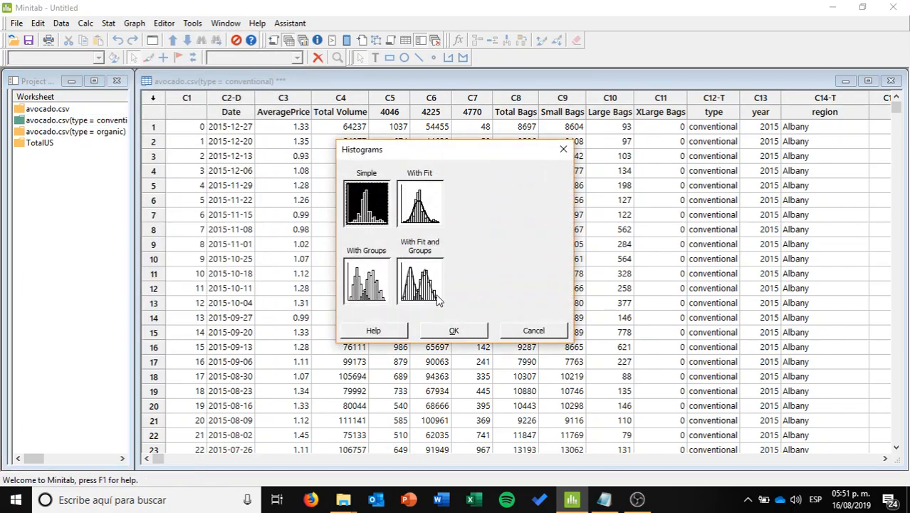
{"action": "left_click", "coordinate": [457, 332]}
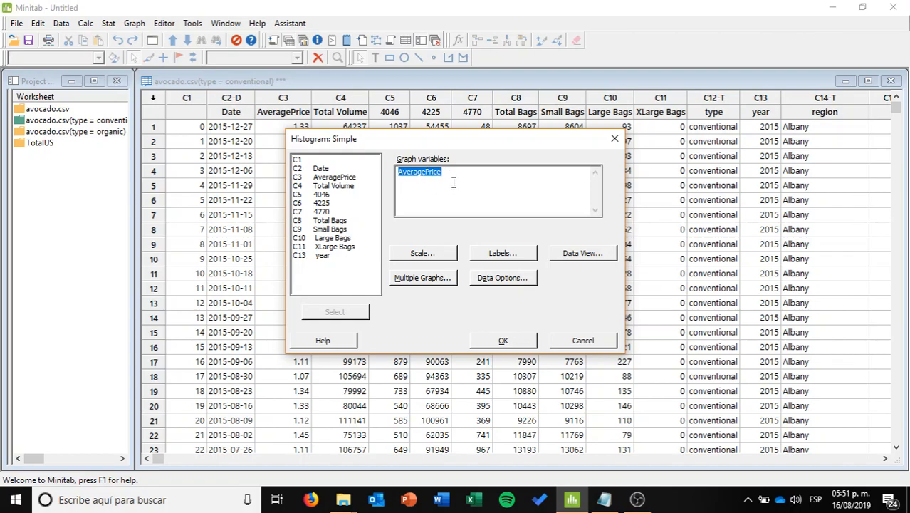
{"action": "left_click", "coordinate": [431, 281]}
{"action": "left_click", "coordinate": [416, 147]}
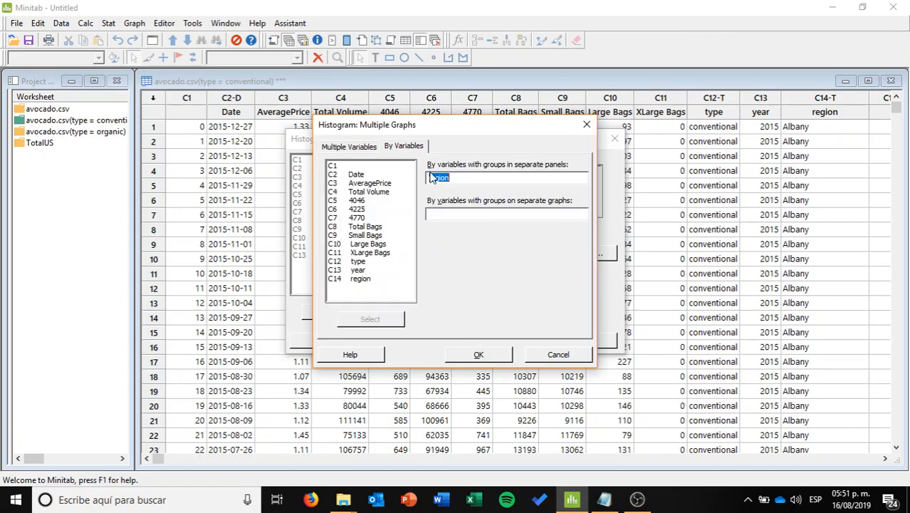
{"action": "left_click", "coordinate": [558, 355]}
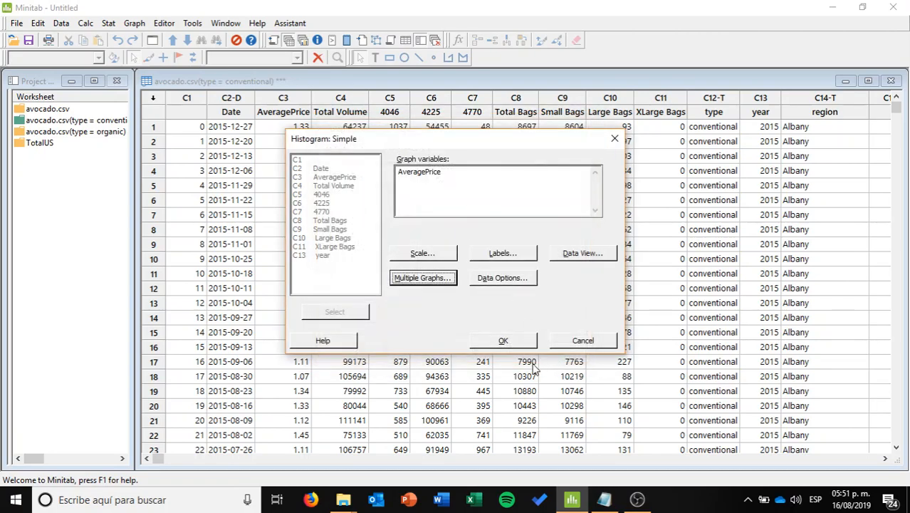
{"action": "left_click", "coordinate": [434, 254]}
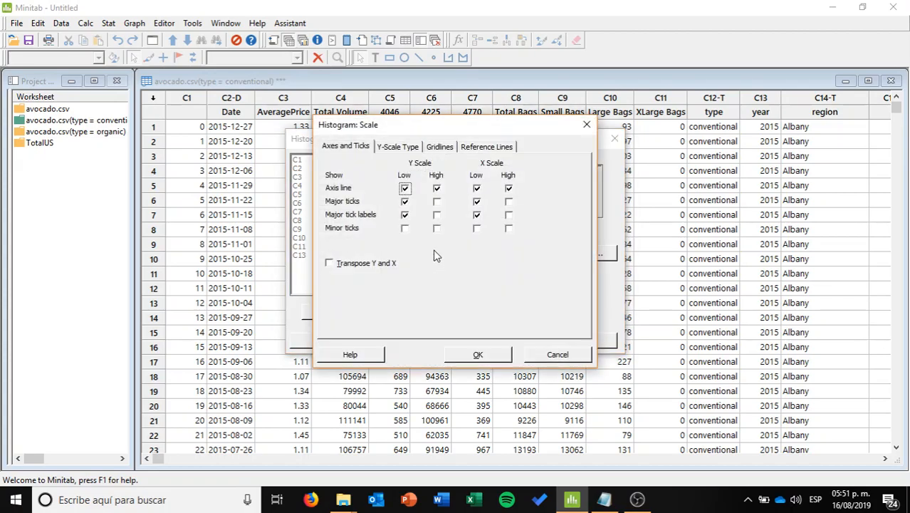
{"action": "left_click", "coordinate": [486, 147]}
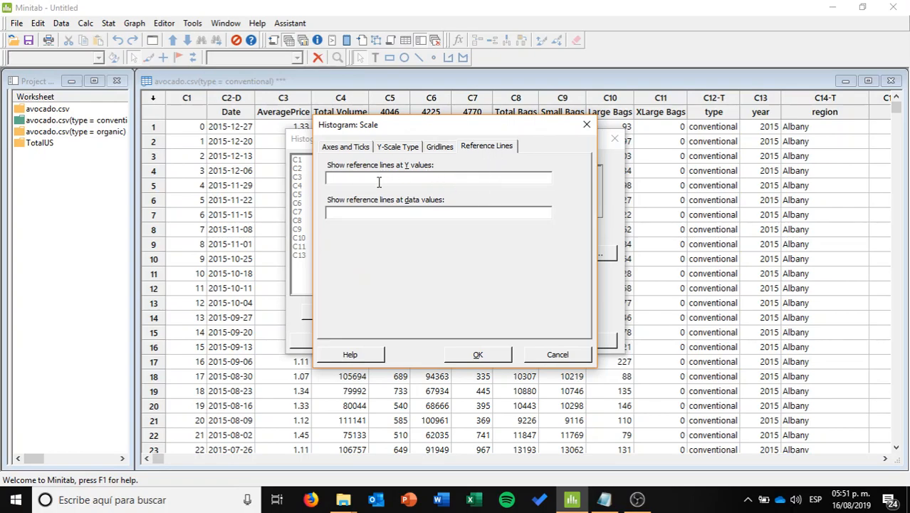
{"action": "left_click", "coordinate": [553, 355]}
{"action": "left_click", "coordinate": [568, 343]}
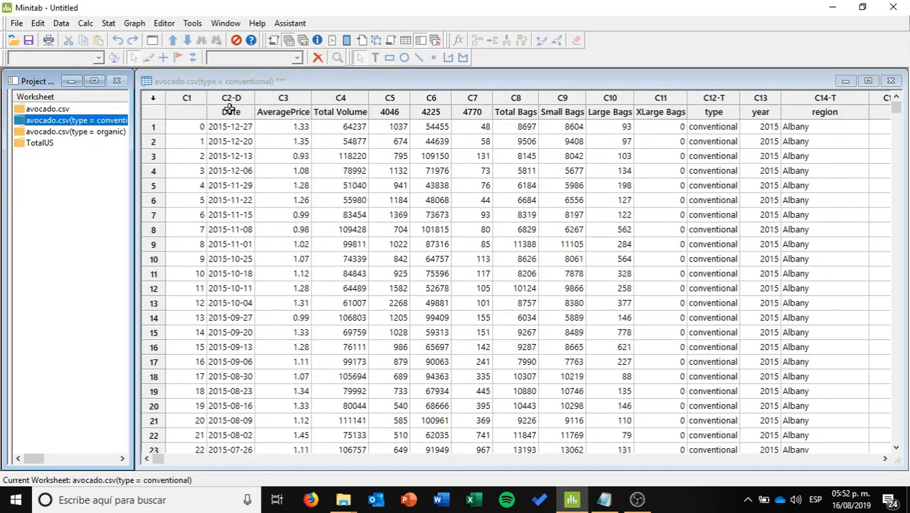
{"action": "left_click", "coordinate": [303, 40]}
Create a simple histogram of AveragePrice paneled by region with a reference line at Y value 1.04.
{"action": "left_click", "coordinate": [134, 22]}
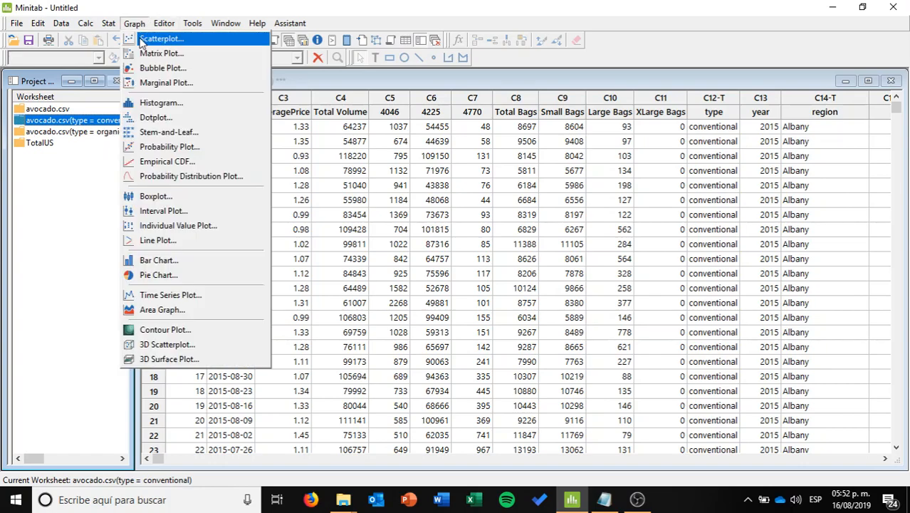
{"action": "left_click", "coordinate": [143, 102]}
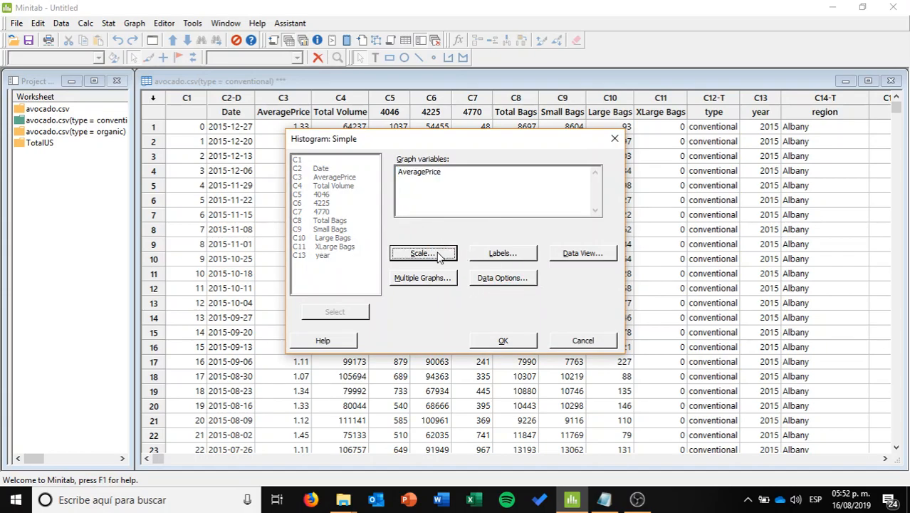
{"action": "left_click", "coordinate": [437, 255]}
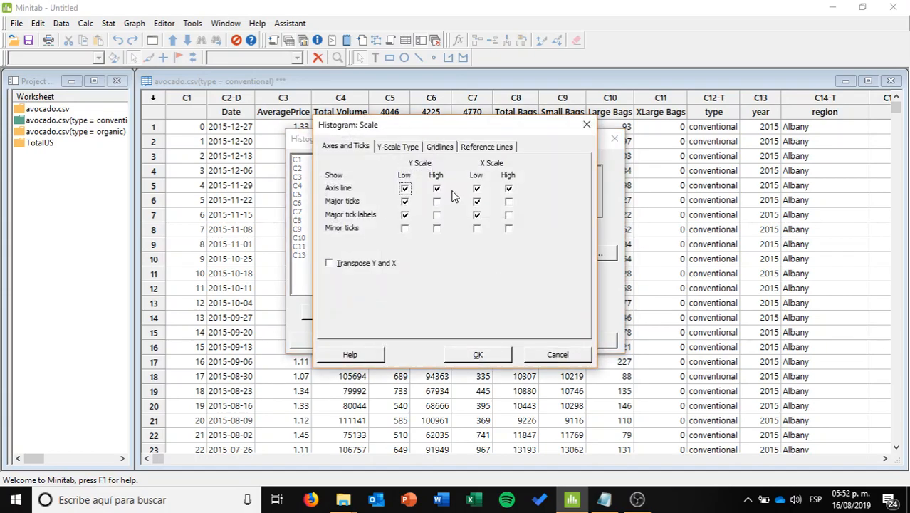
{"action": "left_click", "coordinate": [487, 148]}
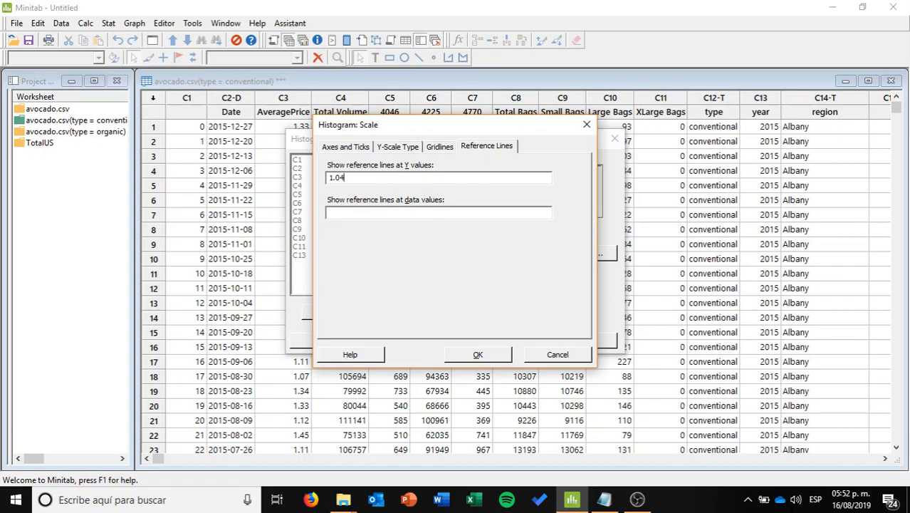
{"action": "left_click", "coordinate": [480, 355]}
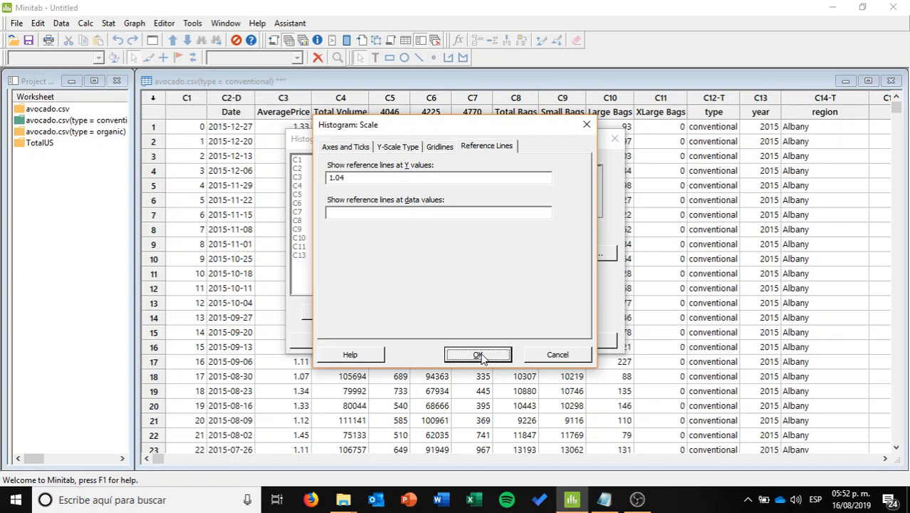
{"action": "left_click", "coordinate": [423, 253]}
{"action": "left_click", "coordinate": [487, 146]}
{"action": "left_click", "coordinate": [477, 353]}
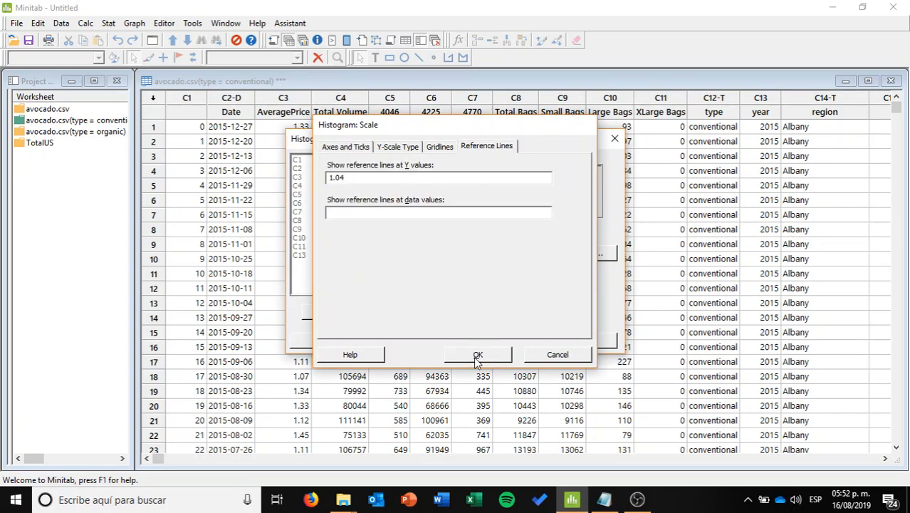
{"action": "left_click", "coordinate": [512, 341]}
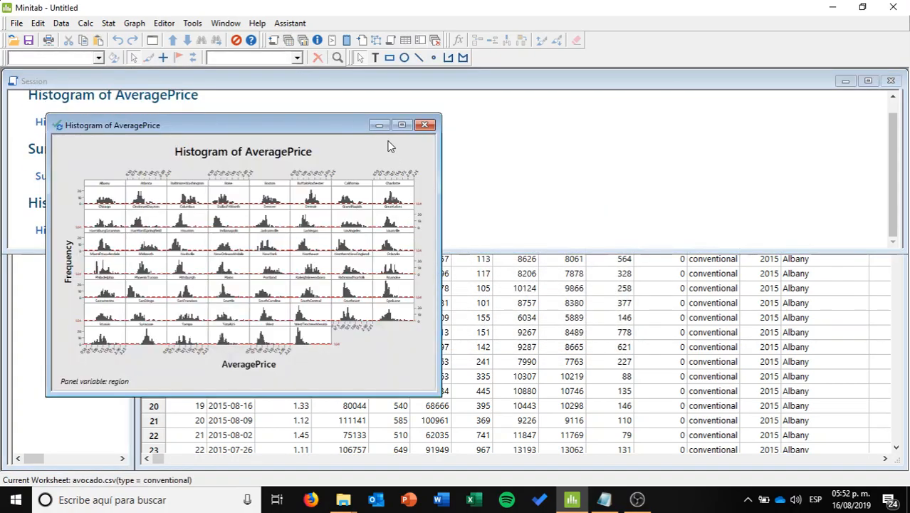
Maximize the new AveragePrice histogram to check its reference lines, and remove it from the project without saving.
{"action": "left_click", "coordinate": [402, 124]}
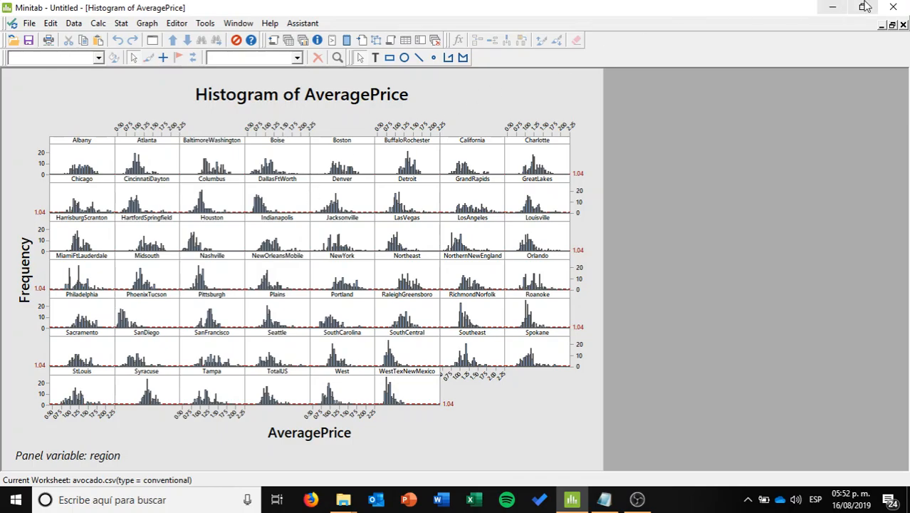
{"action": "left_click", "coordinate": [903, 24]}
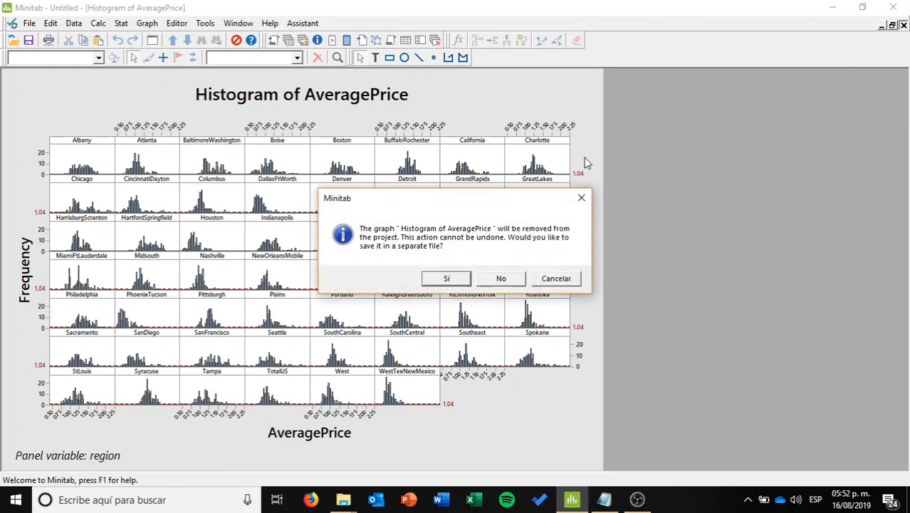
{"action": "left_click", "coordinate": [501, 279]}
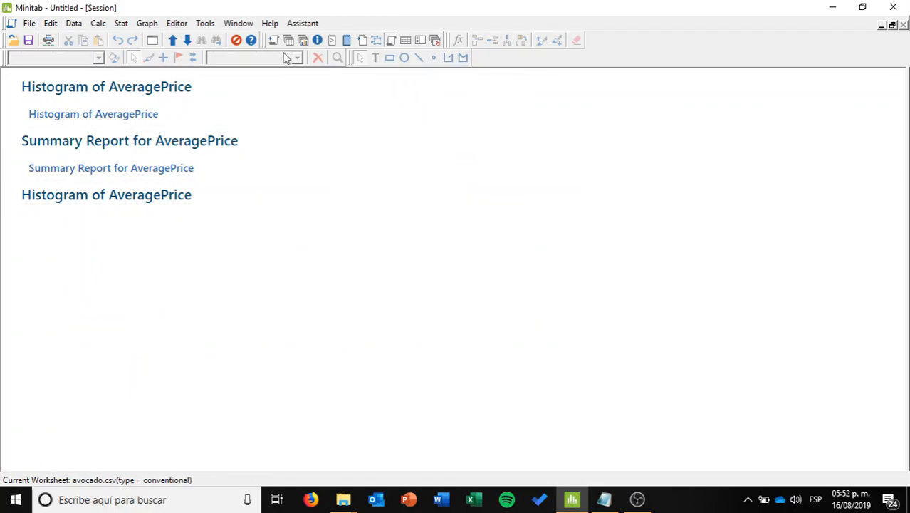
Create a simple histogram of AveragePrice paneled by region, with the reference line at data value 1.04 and no Y-value reference line.
{"action": "left_click", "coordinate": [147, 23]}
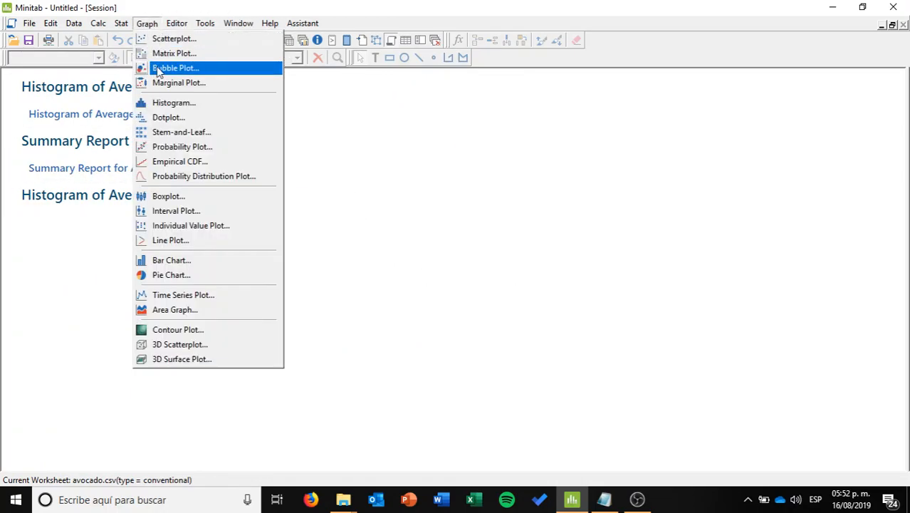
{"action": "left_click", "coordinate": [166, 102]}
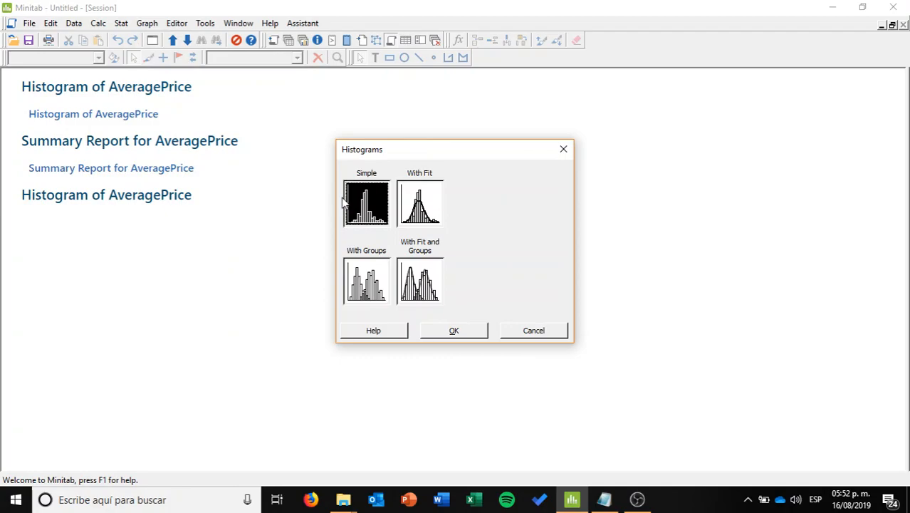
{"action": "left_click", "coordinate": [454, 332]}
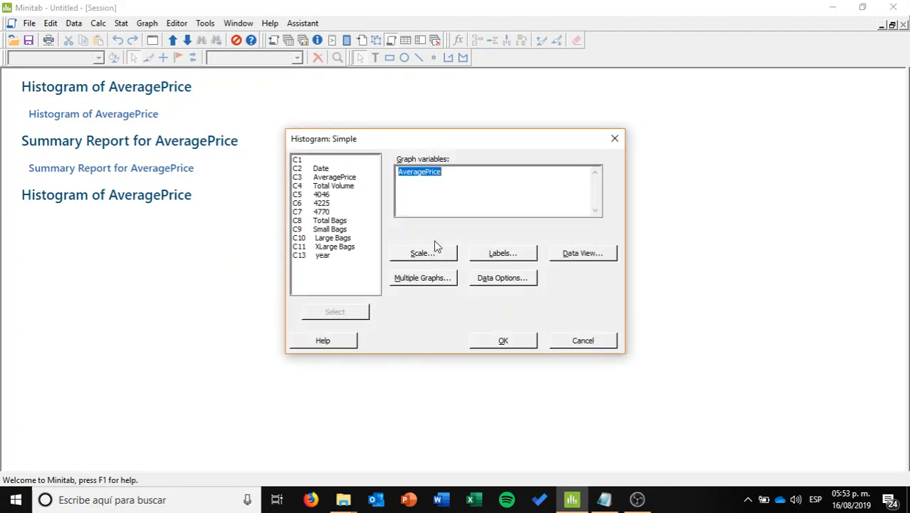
{"action": "left_click", "coordinate": [441, 257]}
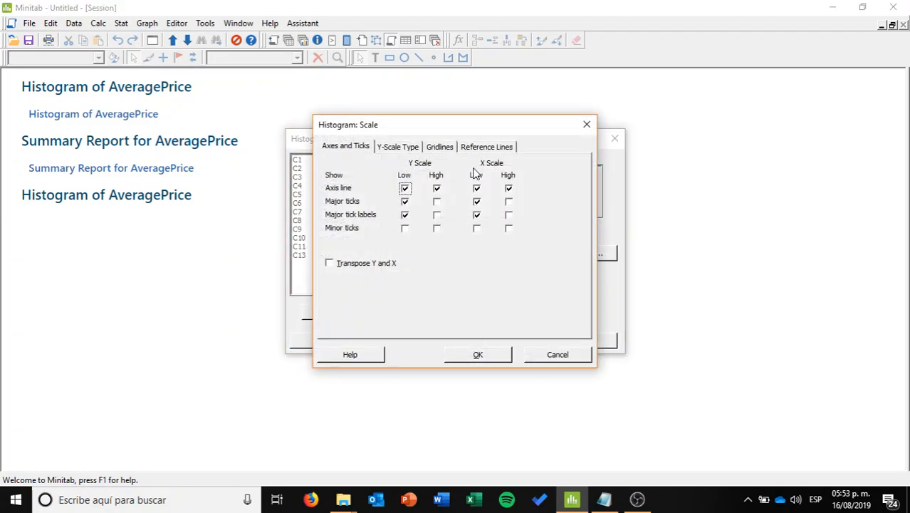
{"action": "left_click", "coordinate": [494, 147]}
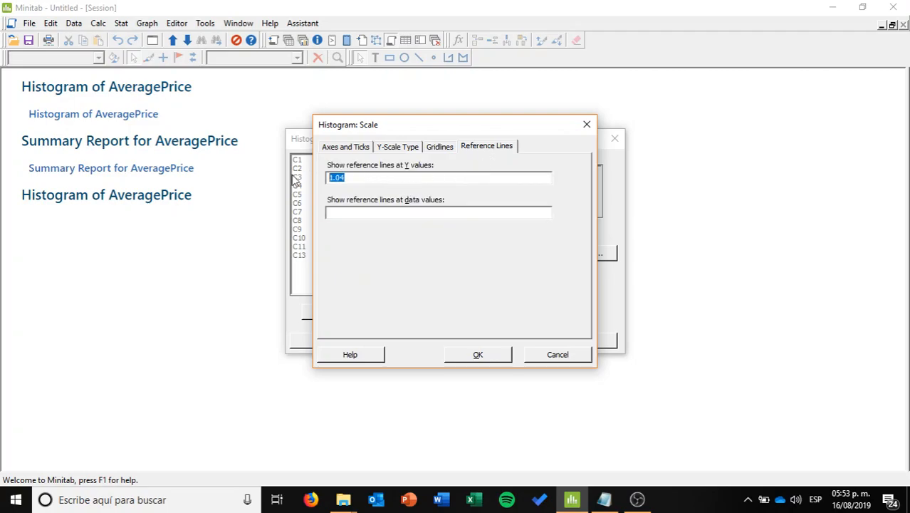
{"action": "key", "text": "BackSpace"}
{"action": "left_click", "coordinate": [479, 354]}
{"action": "left_click", "coordinate": [511, 341]}
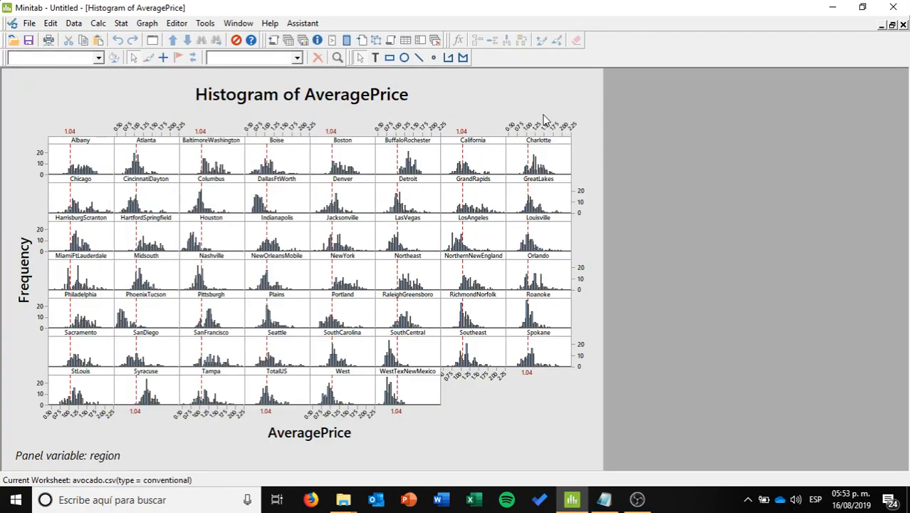
Enlarge the paneled histogram to 200% and compare each region's price distribution with the 1.04 reference line.
{"action": "left_click", "coordinate": [337, 58]}
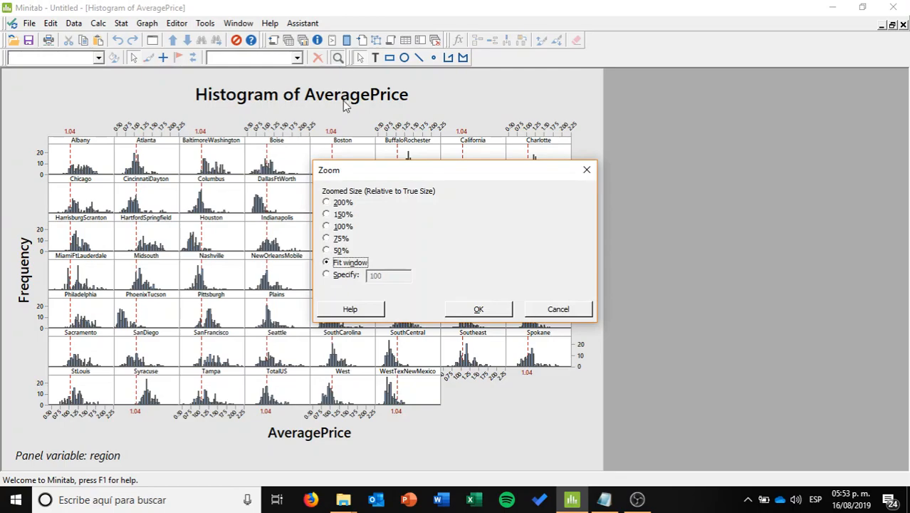
{"action": "left_click", "coordinate": [327, 202]}
{"action": "left_click", "coordinate": [471, 312]}
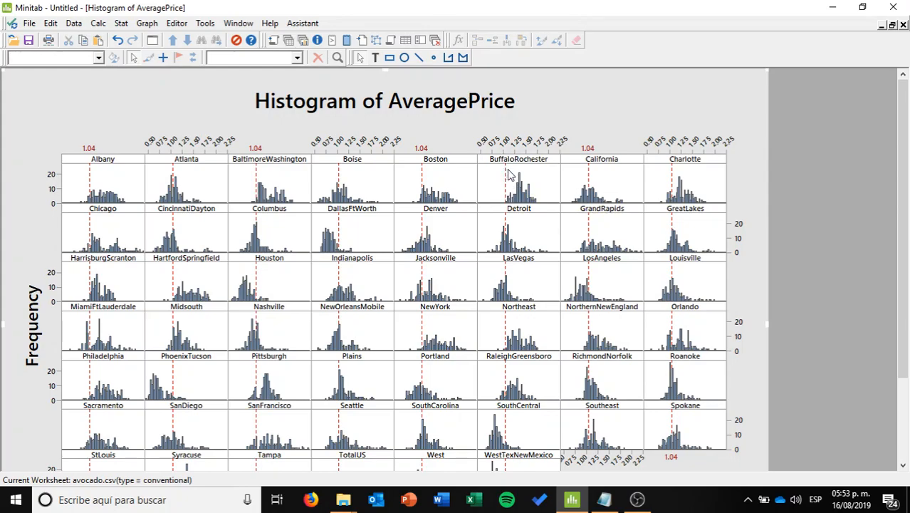
{"action": "mouse_move", "coordinate": [508, 175]}
{"action": "left_click_drag", "start_coordinate": [903, 142], "coordinate": [903, 212]}
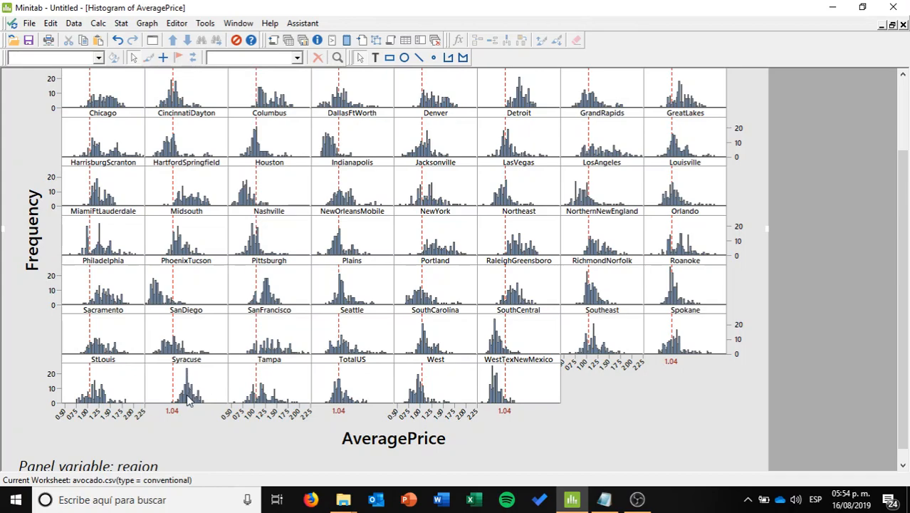
{"action": "mouse_move", "coordinate": [189, 401]}
{"action": "left_click_drag", "start_coordinate": [902, 224], "coordinate": [896, 152]}
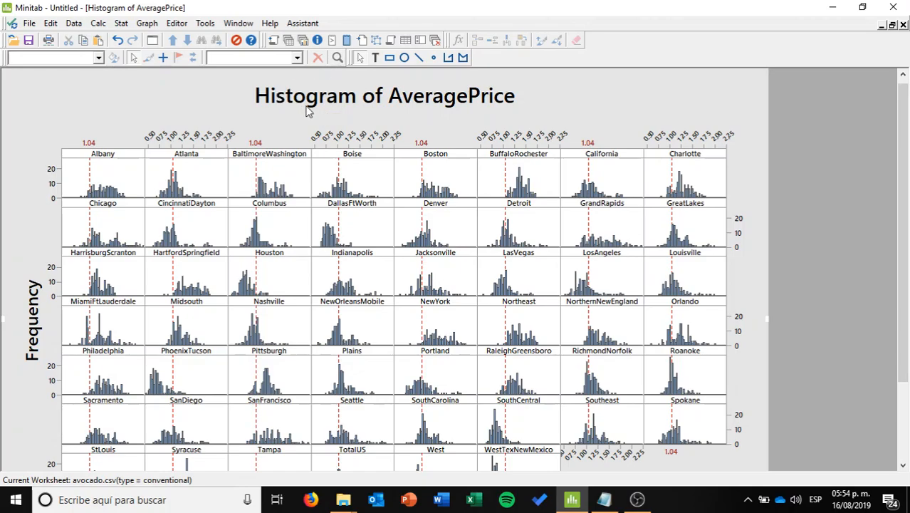
Set up a one-Y boxplot with groups, using AveragePrice as the graph variable and region as the grouping variable.
{"action": "left_click", "coordinate": [148, 24]}
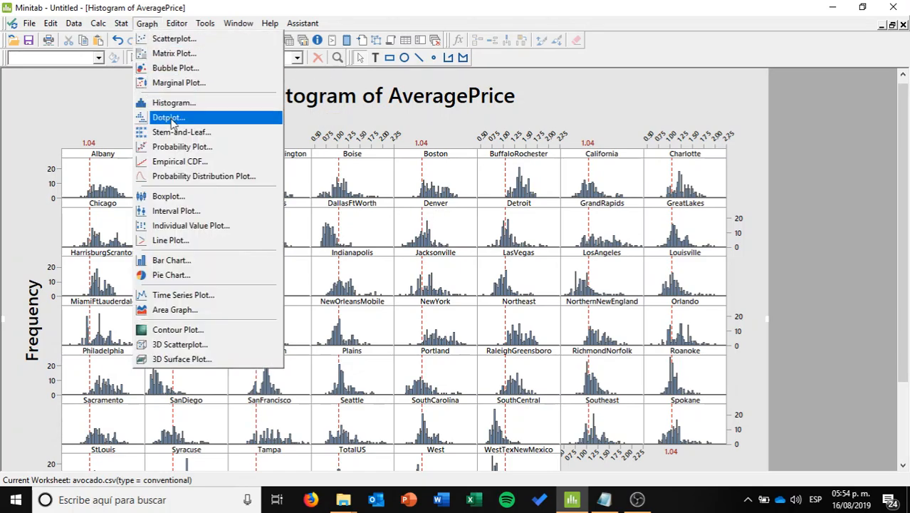
{"action": "left_click", "coordinate": [168, 195]}
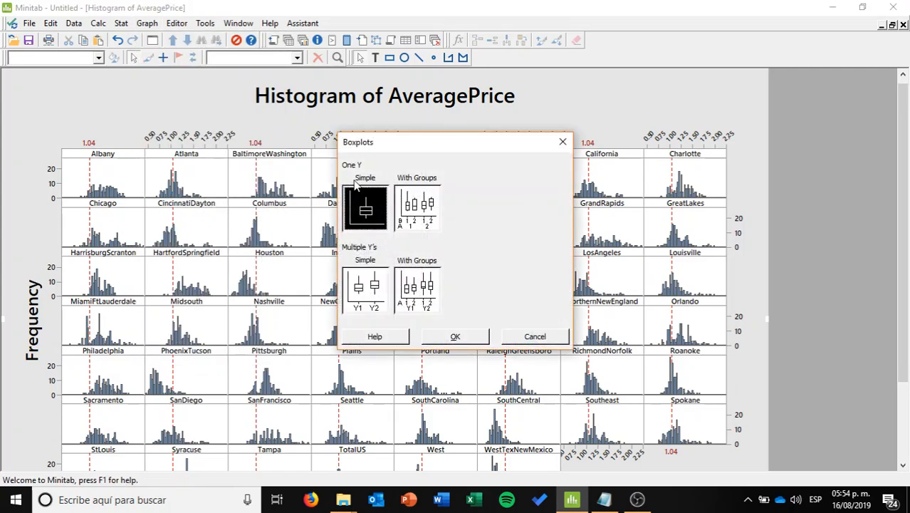
{"action": "left_click", "coordinate": [420, 206]}
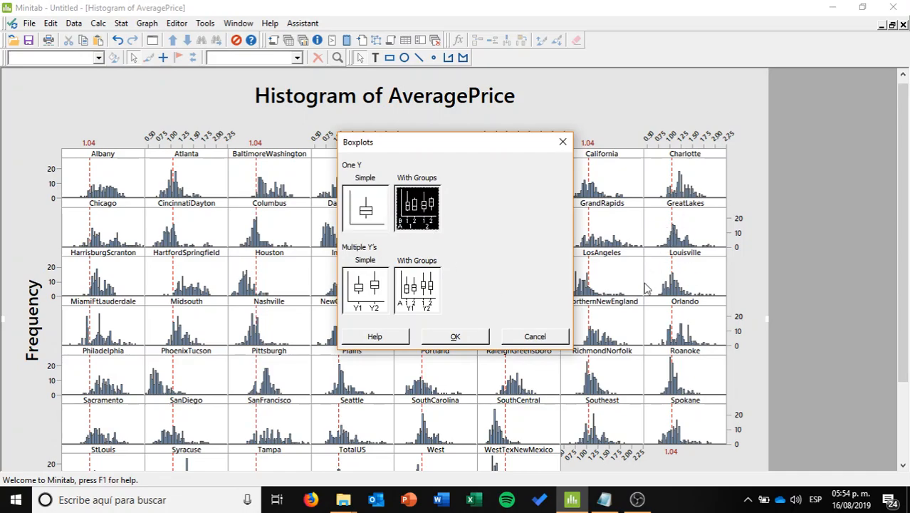
{"action": "left_click", "coordinate": [457, 337]}
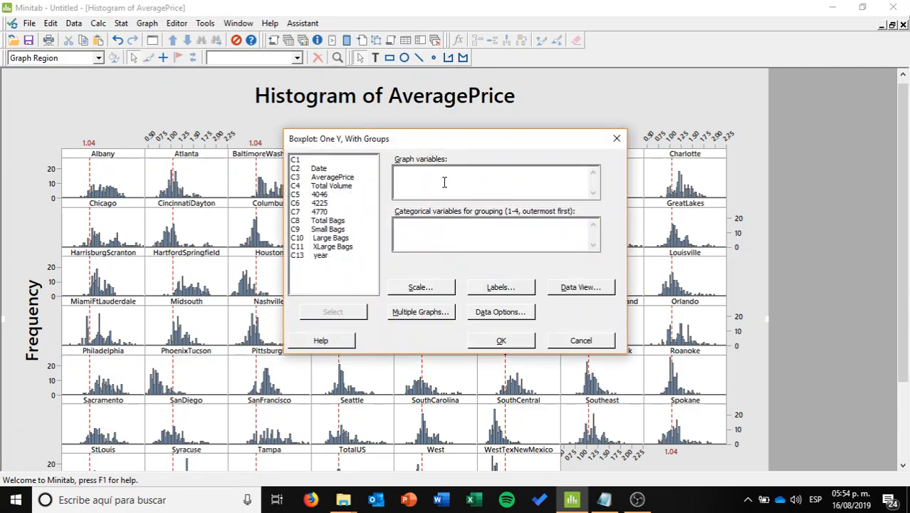
{"action": "left_click", "coordinate": [454, 242]}
{"action": "left_click", "coordinate": [443, 178]}
{"action": "double_click", "coordinate": [329, 177]}
{"action": "left_click", "coordinate": [424, 229]}
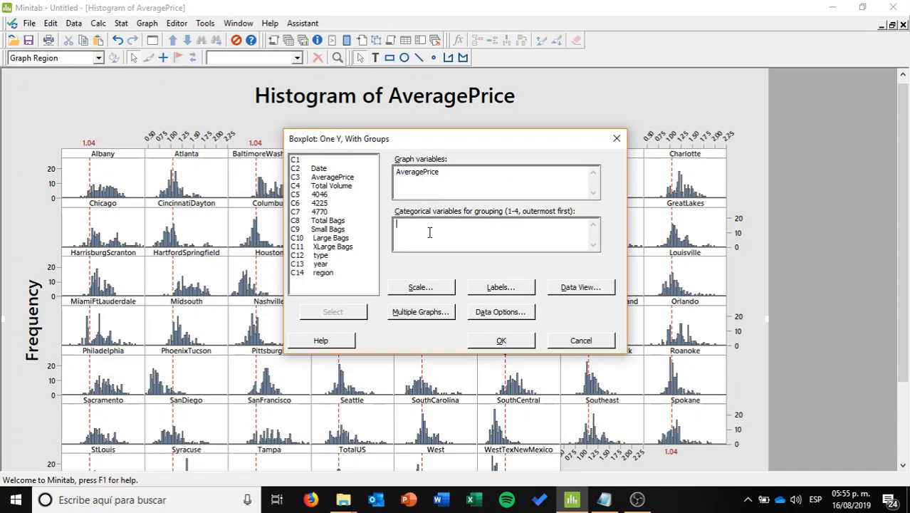
{"action": "double_click", "coordinate": [324, 273]}
Add a reference line at Y value 1.04 to the boxplot, generate it, and compare the regions' boxes with the line.
{"action": "left_click", "coordinate": [426, 287]}
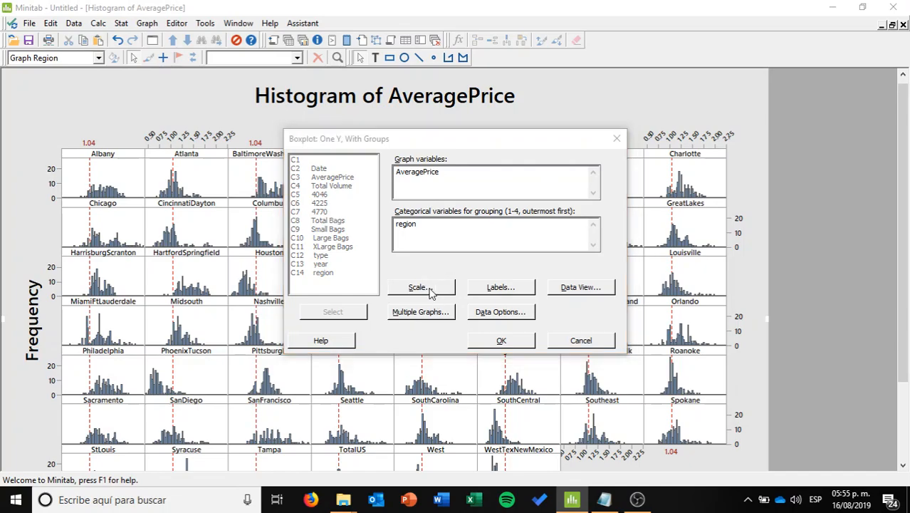
{"action": "left_click", "coordinate": [449, 148]}
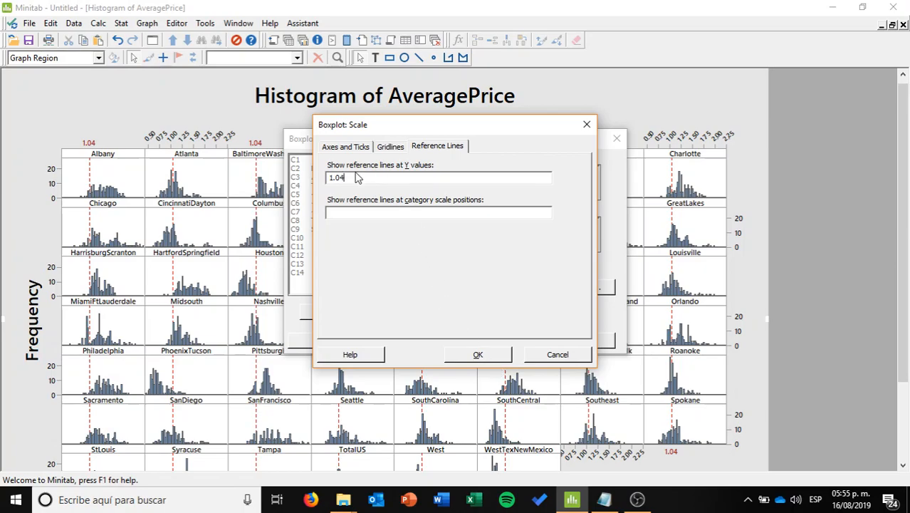
{"action": "left_click", "coordinate": [490, 359]}
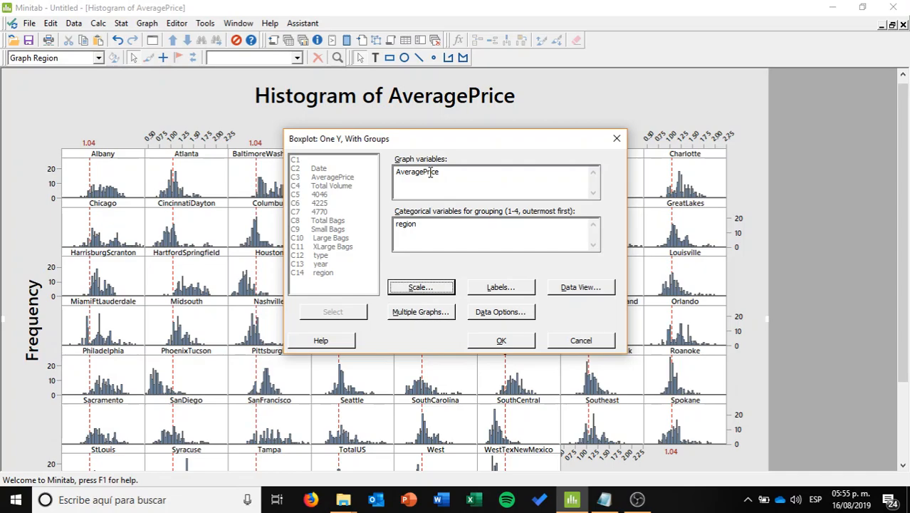
{"action": "left_click", "coordinate": [502, 340]}
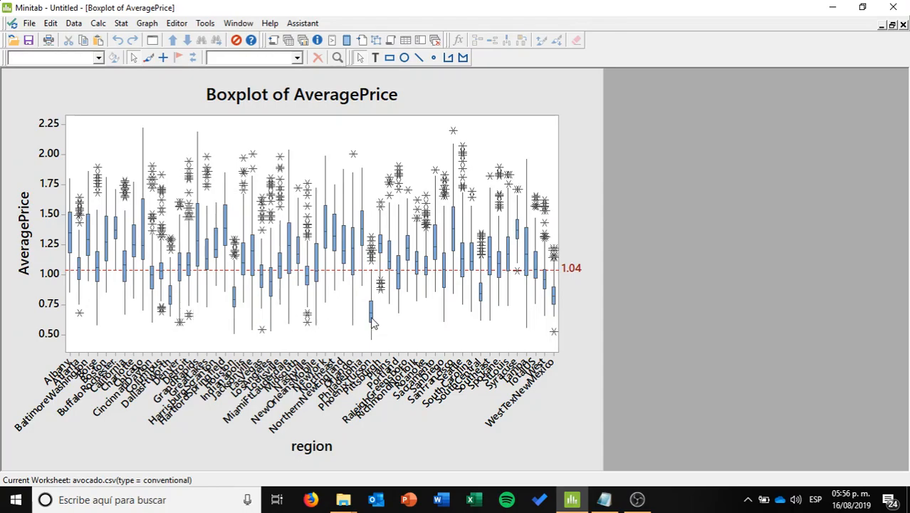
{"action": "mouse_move", "coordinate": [373, 322]}
Subset the conventional avocado worksheet to rows whose region is PhoenixTucson instead of TotalUS, naming the new worksheet Phoenix.
{"action": "left_click", "coordinate": [287, 41]}
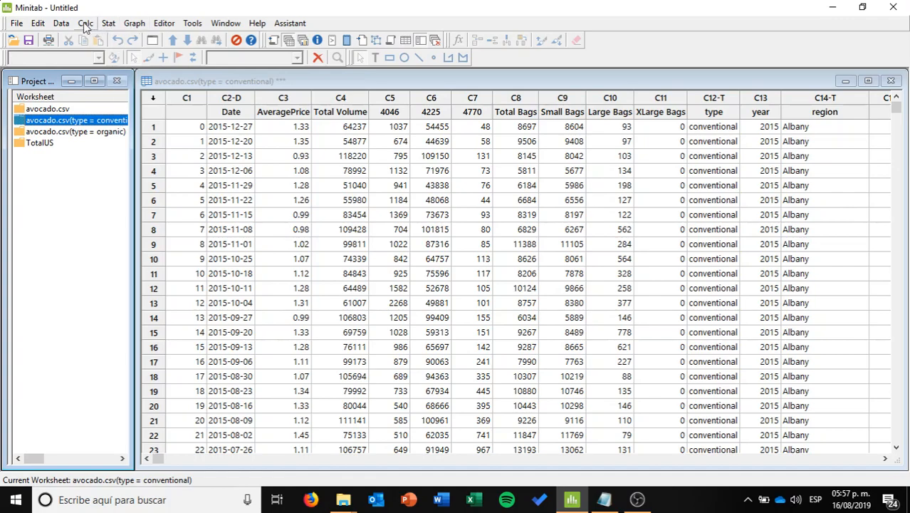
{"action": "left_click", "coordinate": [57, 24]}
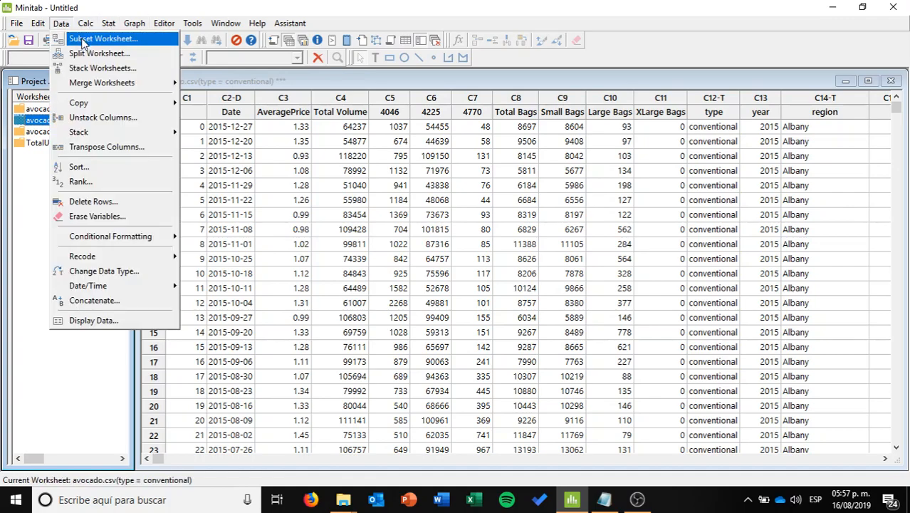
{"action": "left_click", "coordinate": [81, 37]}
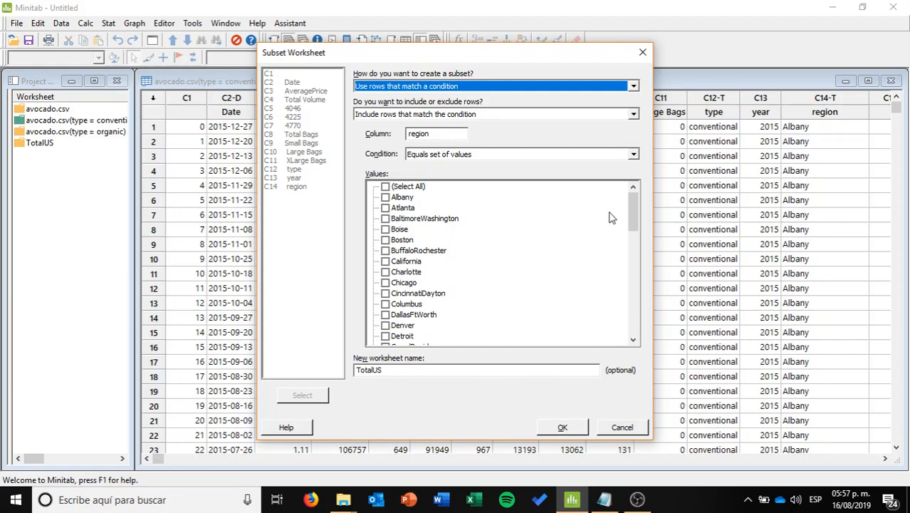
{"action": "left_click_drag", "start_coordinate": [629, 206], "coordinate": [641, 308]}
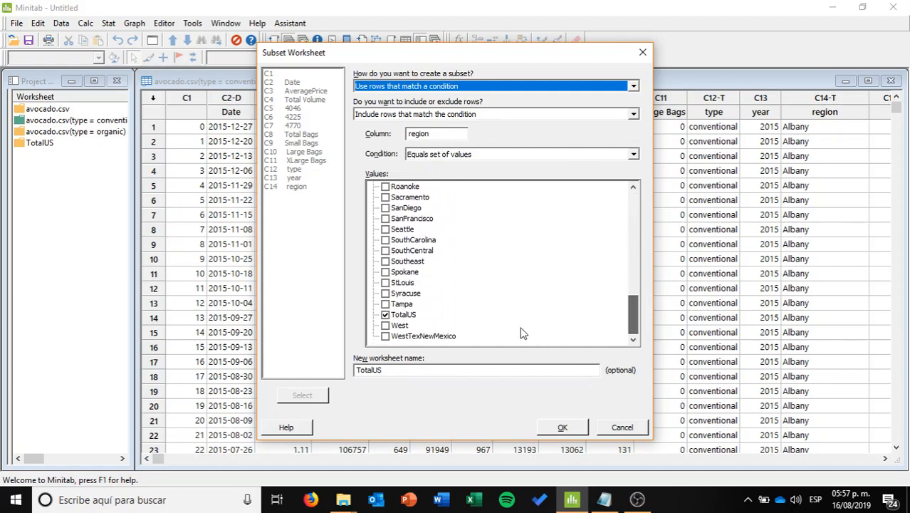
{"action": "left_click", "coordinate": [385, 317]}
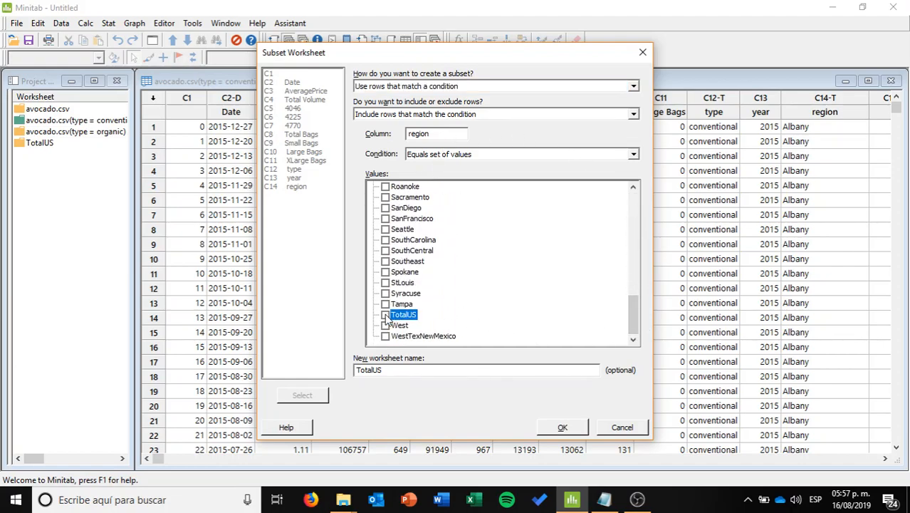
{"action": "left_click_drag", "start_coordinate": [632, 321], "coordinate": [621, 299]}
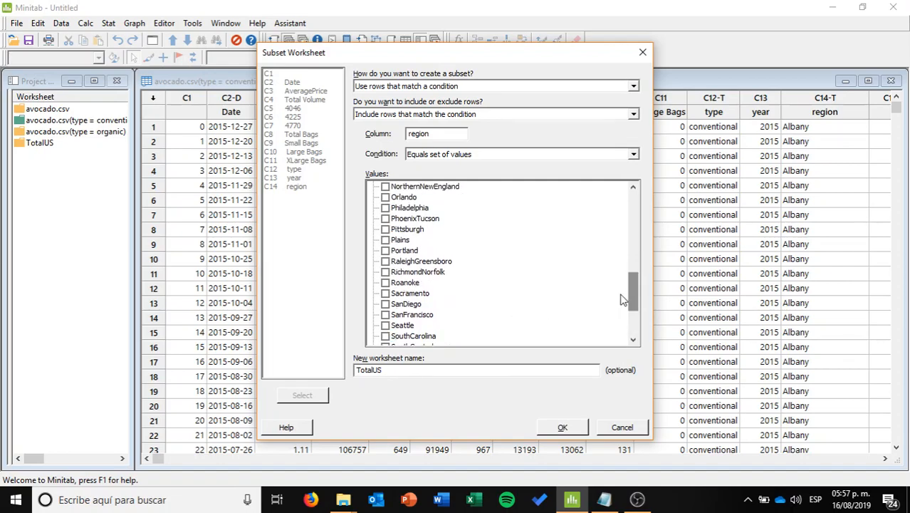
{"action": "left_click", "coordinate": [385, 219]}
{"action": "left_click_drag", "start_coordinate": [398, 367], "coordinate": [331, 373]}
{"action": "type", "text": "Phoenix"}
{"action": "left_click", "coordinate": [561, 428]}
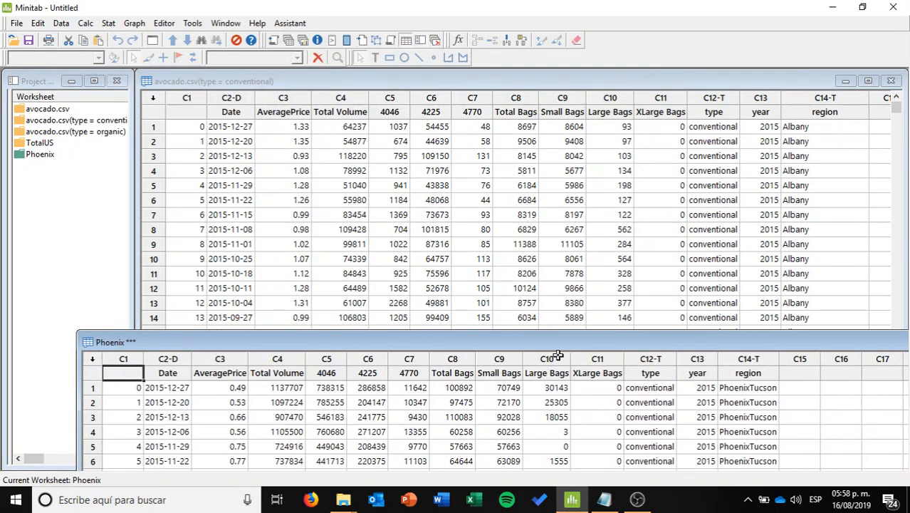
Maximize the new Phoenix worksheet and show it in the project's worksheet list.
{"action": "left_click_drag", "start_coordinate": [712, 339], "coordinate": [610, 141]}
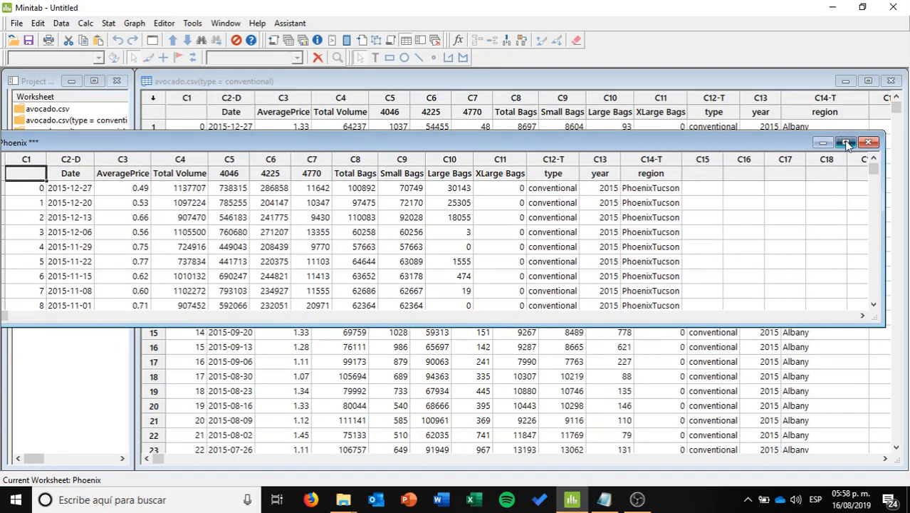
{"action": "left_click", "coordinate": [848, 142]}
{"action": "left_click", "coordinate": [288, 40]}
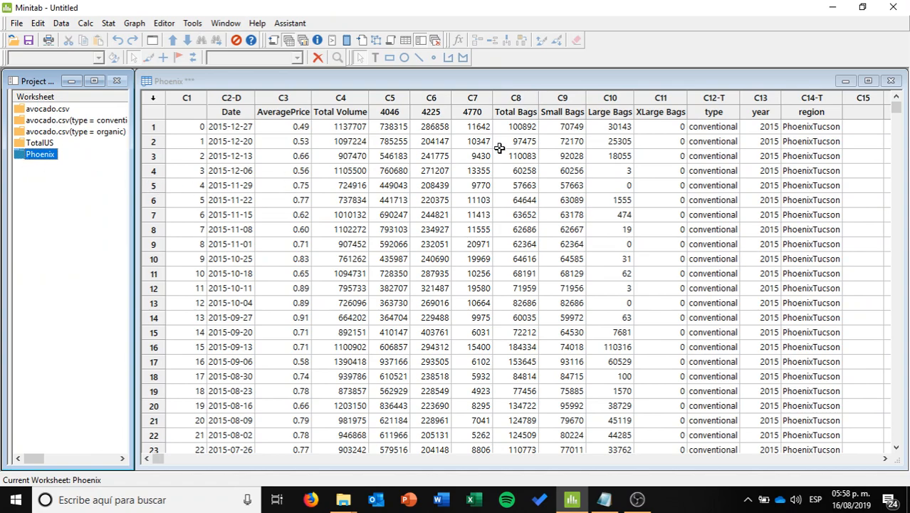
Create a graphical summary of AveragePrice for the Phoenix worksheet at a 95.0 confidence level.
{"action": "left_click", "coordinate": [136, 23]}
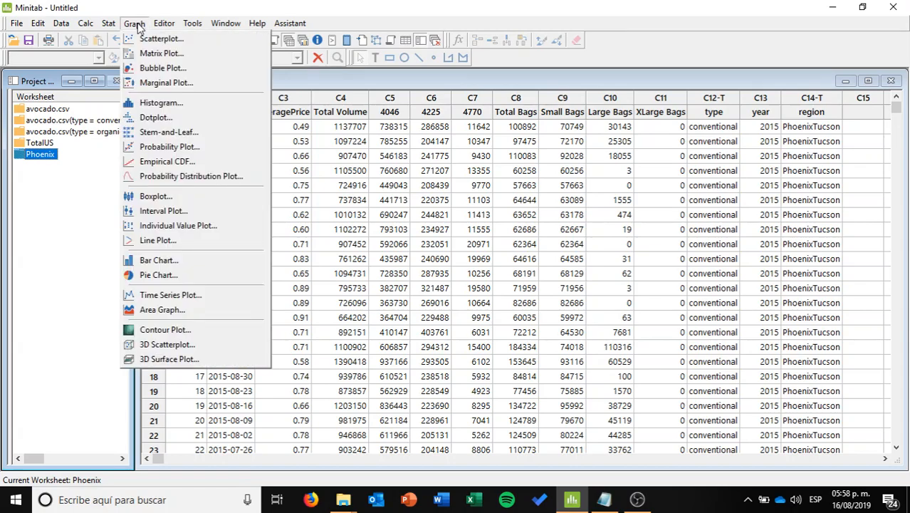
{"action": "mouse_move", "coordinate": [111, 26]}
{"action": "mouse_move", "coordinate": [159, 46]}
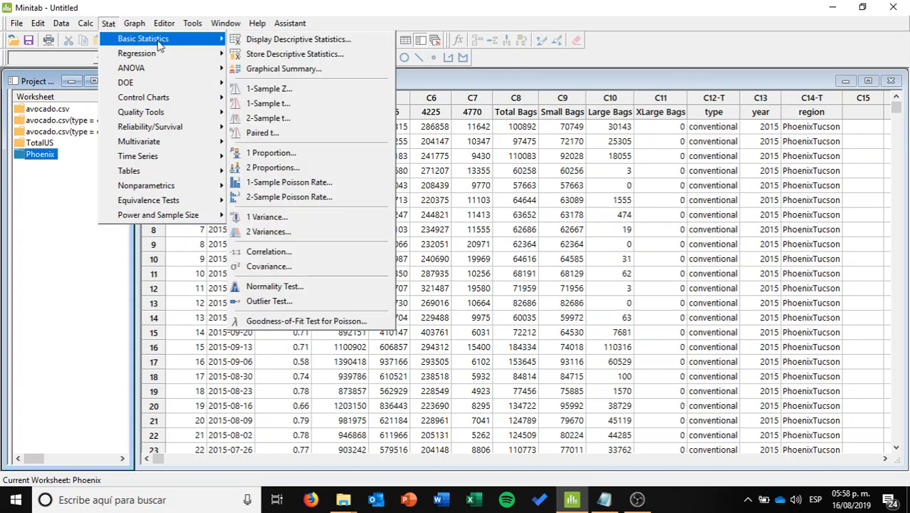
{"action": "left_click", "coordinate": [269, 66]}
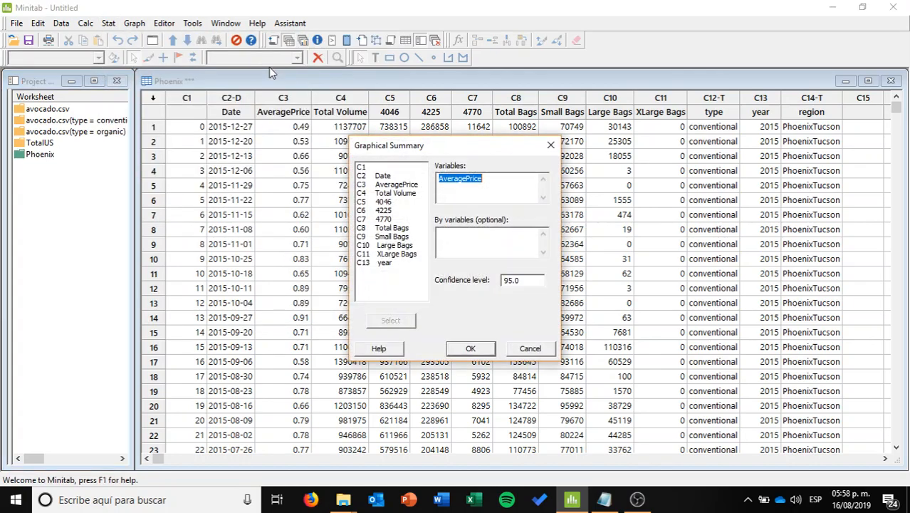
{"action": "left_click", "coordinate": [487, 348]}
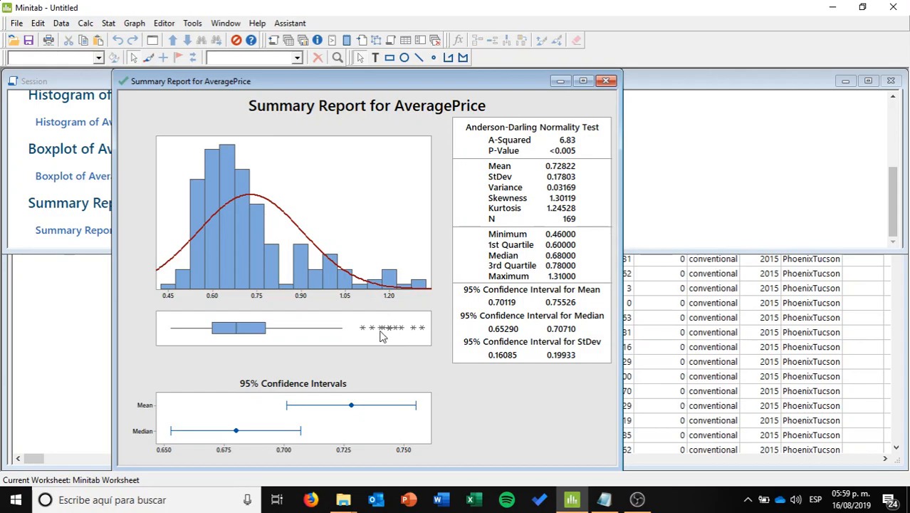
Review the Avocadopocalypse question in the Notepad notes, and set up a simple time series plot in Minitab with AveragePrice as the series.
{"action": "left_click", "coordinate": [605, 500]}
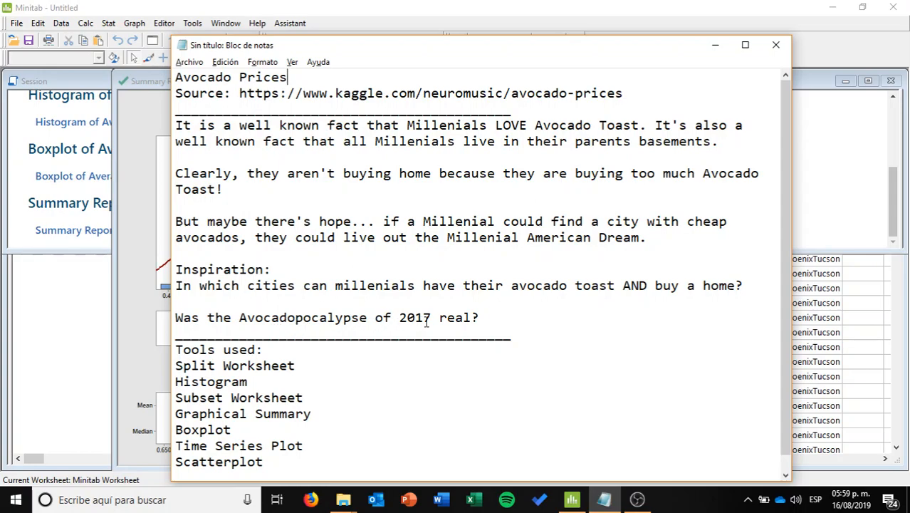
{"action": "left_click", "coordinate": [143, 84]}
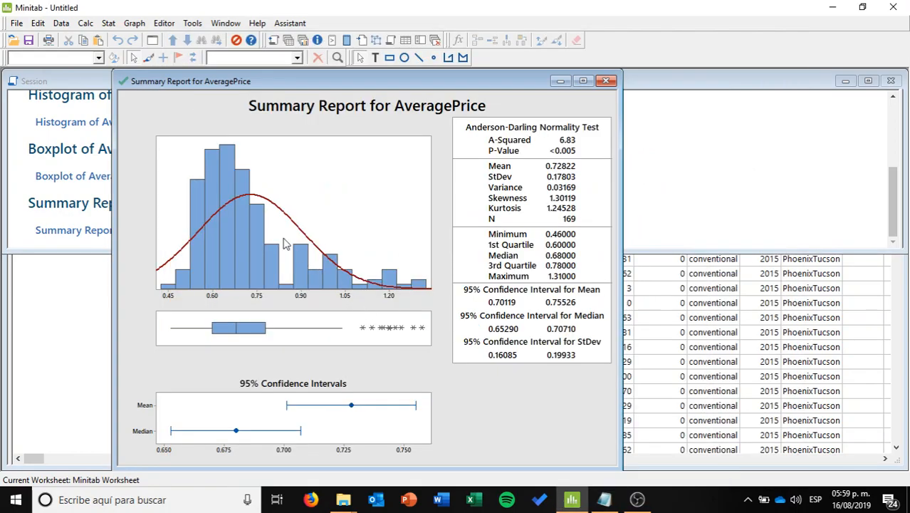
{"action": "left_click", "coordinate": [133, 25]}
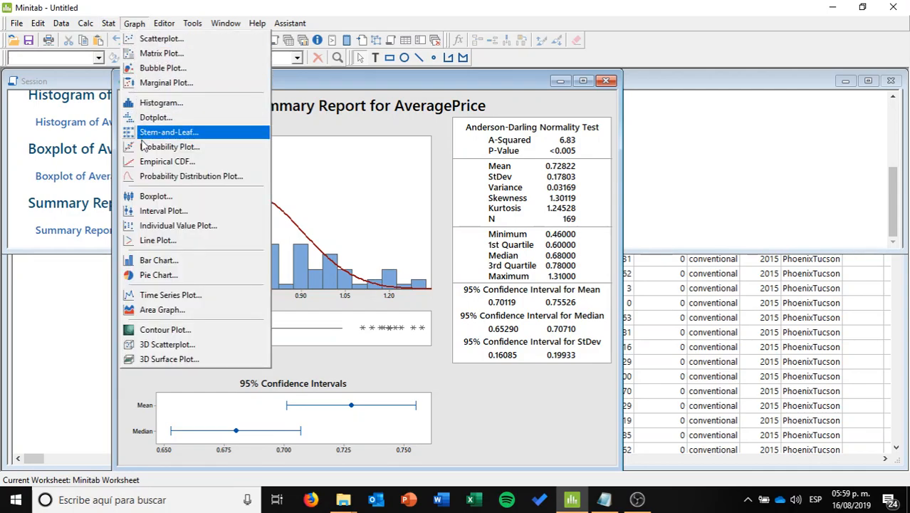
{"action": "left_click", "coordinate": [172, 296]}
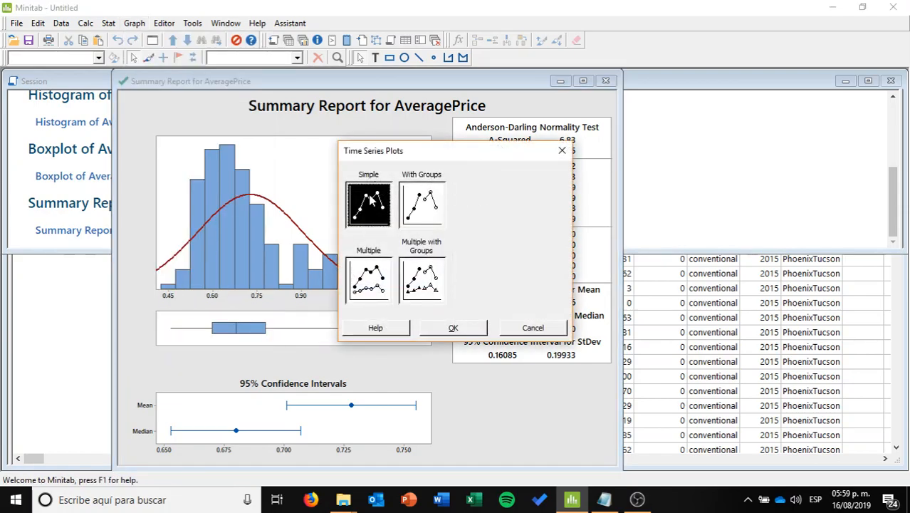
{"action": "left_click", "coordinate": [464, 330]}
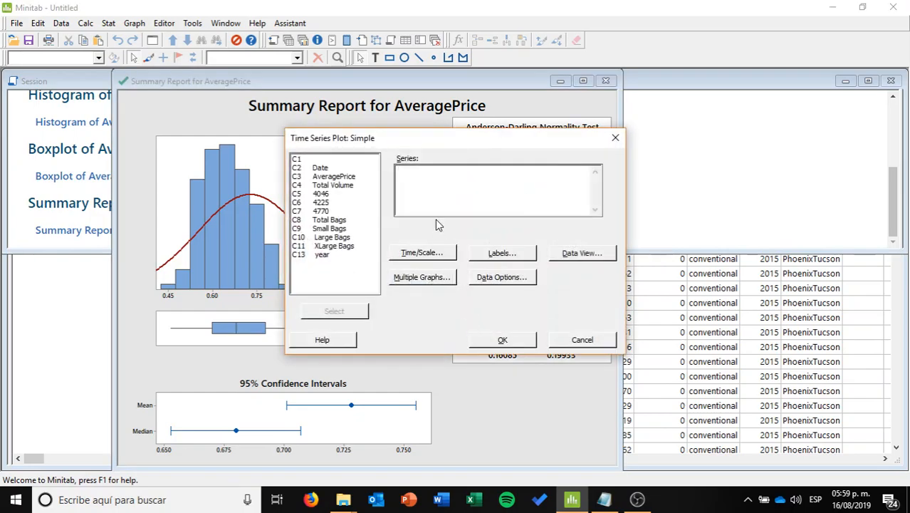
{"action": "double_click", "coordinate": [332, 177]}
Set the plot's time scale to Stamp with Date as the stamp column, and generate the time series plot.
{"action": "left_click", "coordinate": [419, 254]}
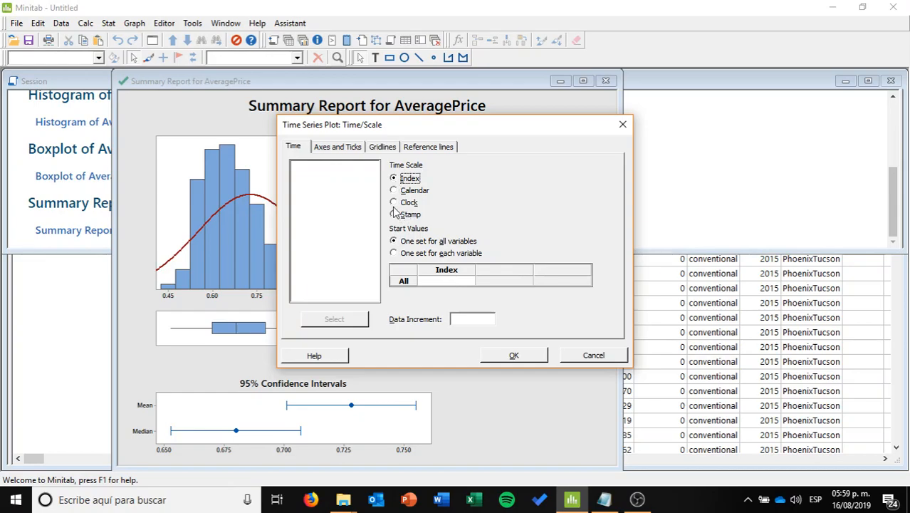
{"action": "left_click", "coordinate": [394, 215]}
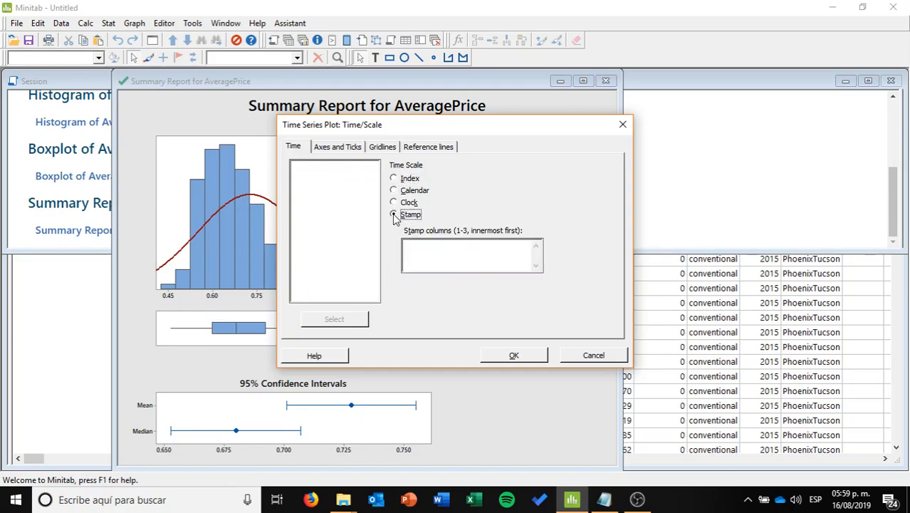
{"action": "left_click", "coordinate": [422, 246]}
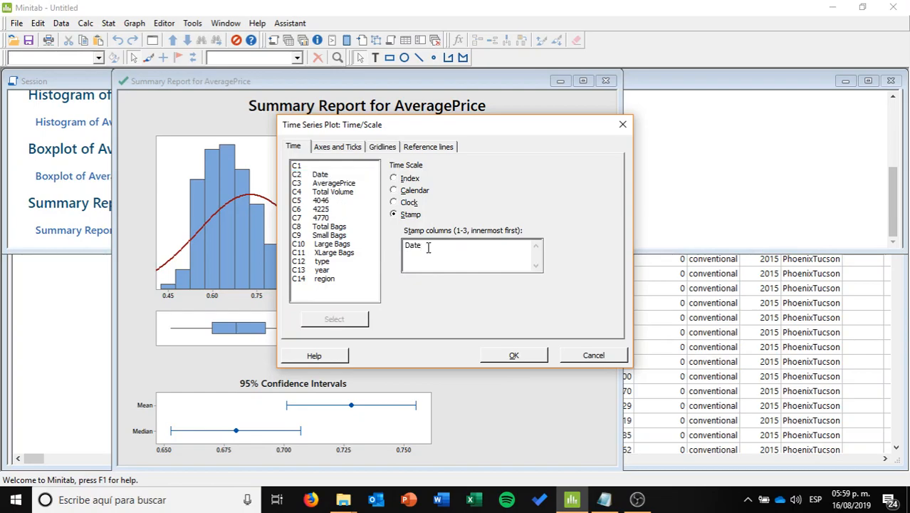
{"action": "left_click", "coordinate": [516, 356]}
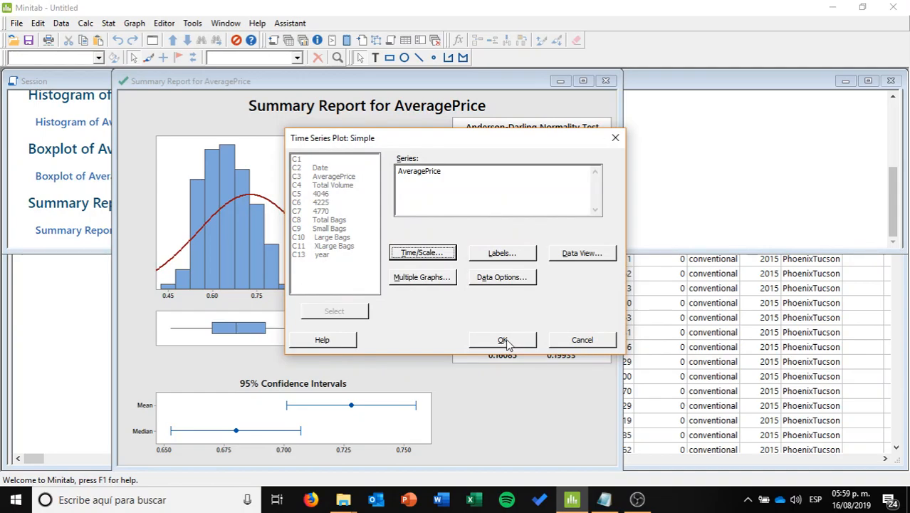
{"action": "left_click", "coordinate": [505, 341]}
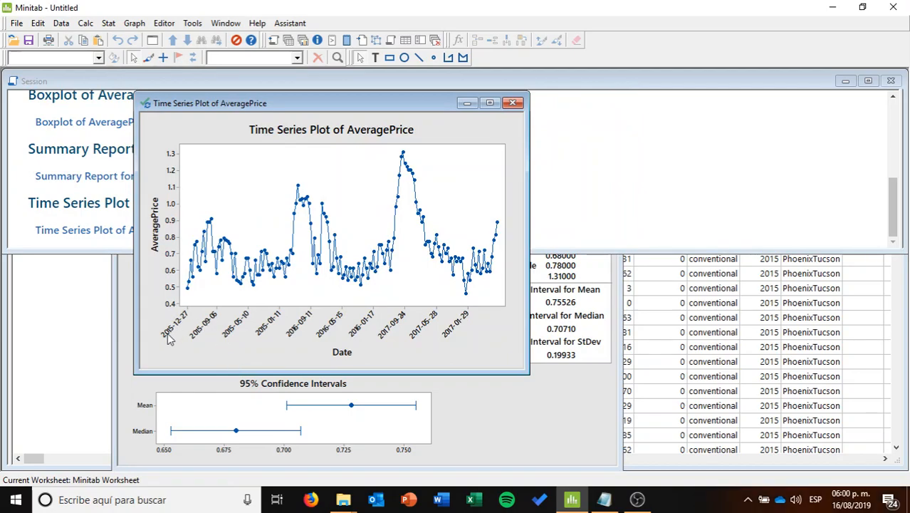
Maximize the time series plot and brush the points at the top of its highest peak, near 2017-09-24.
{"action": "left_click", "coordinate": [489, 104]}
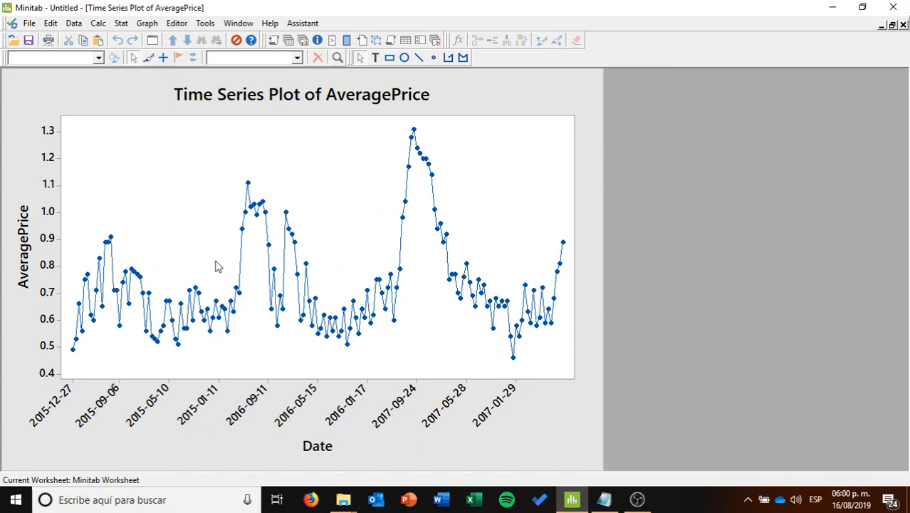
{"action": "left_click", "coordinate": [150, 58]}
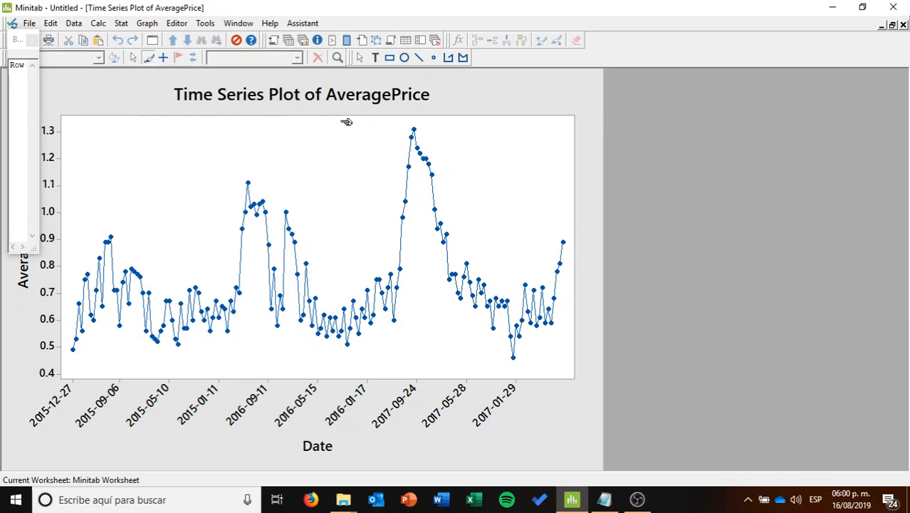
{"action": "left_click_drag", "start_coordinate": [351, 115], "coordinate": [461, 179]}
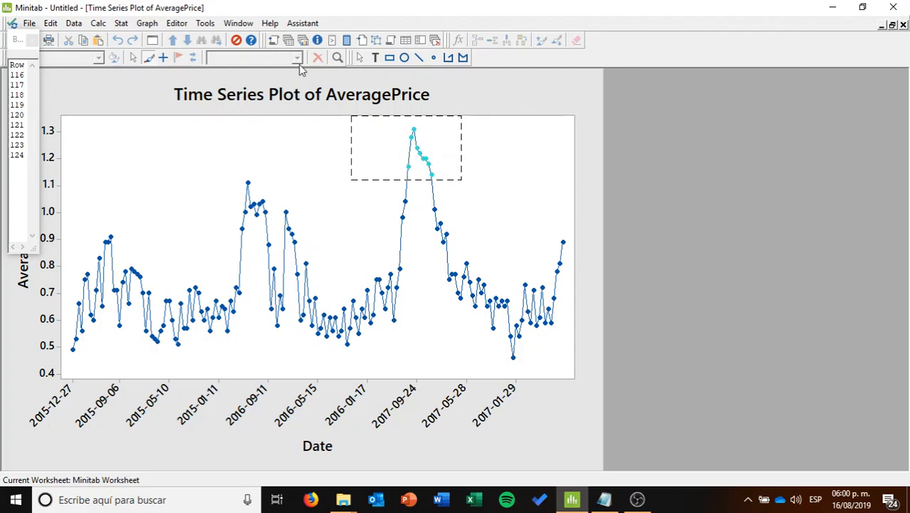
Examine the dates and prices of the brushed rows in the Phoenix worksheet, and compare them with the 2017 question in the Notepad notes.
{"action": "left_click", "coordinate": [288, 41]}
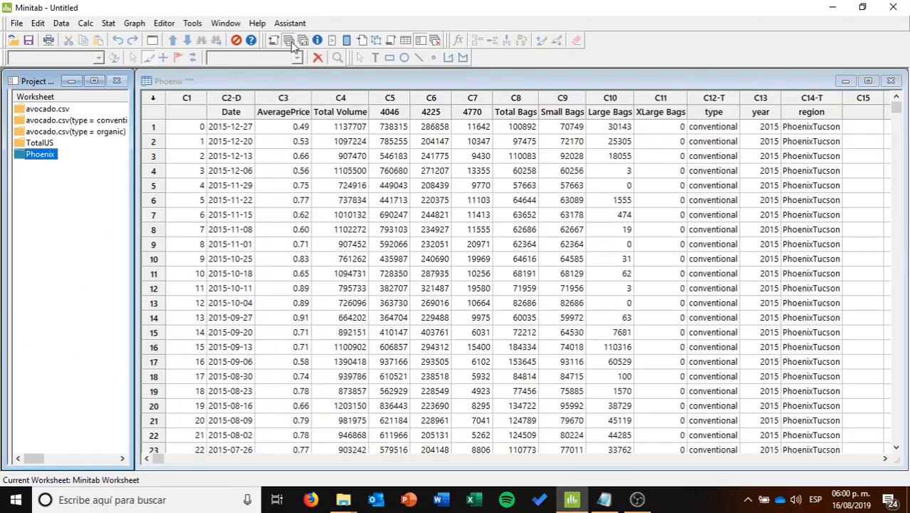
{"action": "left_click_drag", "start_coordinate": [898, 108], "coordinate": [896, 170]}
{"action": "scroll", "coordinate": [863, 202], "scroll_direction": "down", "scroll_amount": 20}
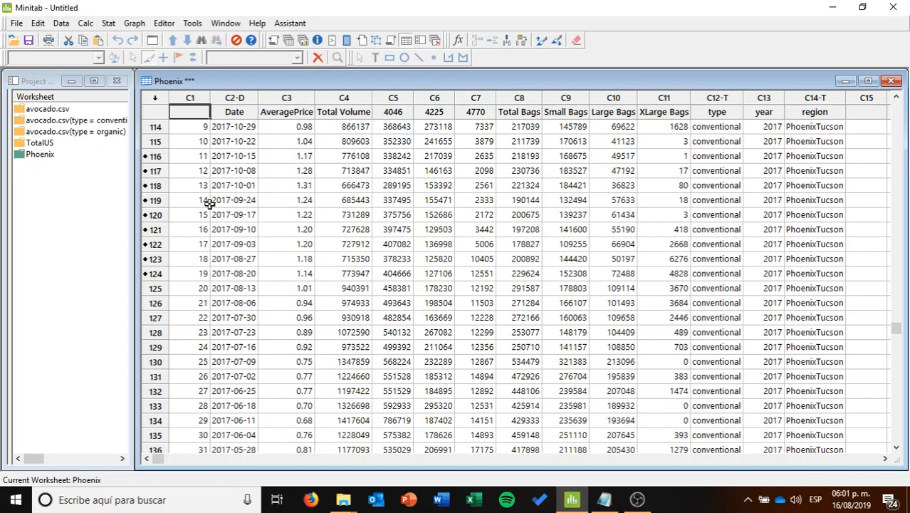
{"action": "left_click", "coordinate": [603, 499]}
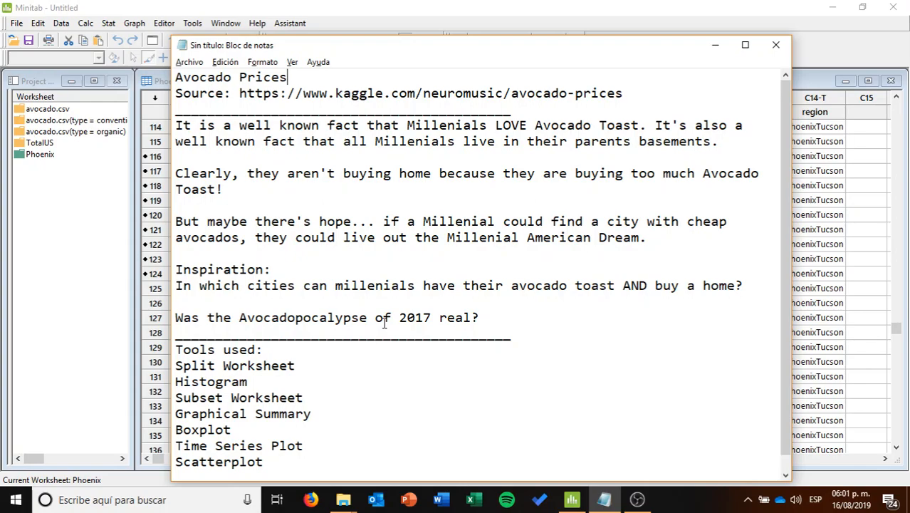
{"action": "left_click", "coordinate": [812, 83]}
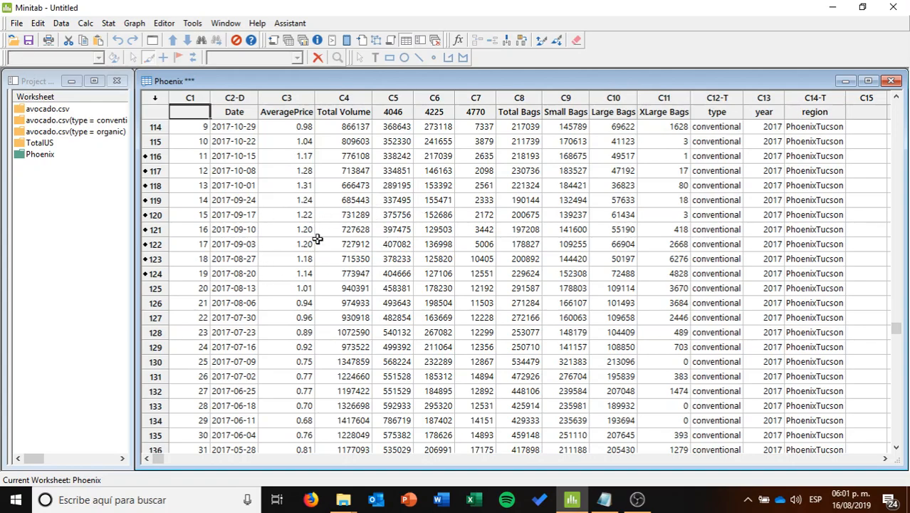
Create a simple scatterplot for the Phoenix worksheet with AveragePrice as the Y variable and Total Volume as the X variable.
{"action": "left_click", "coordinate": [136, 24]}
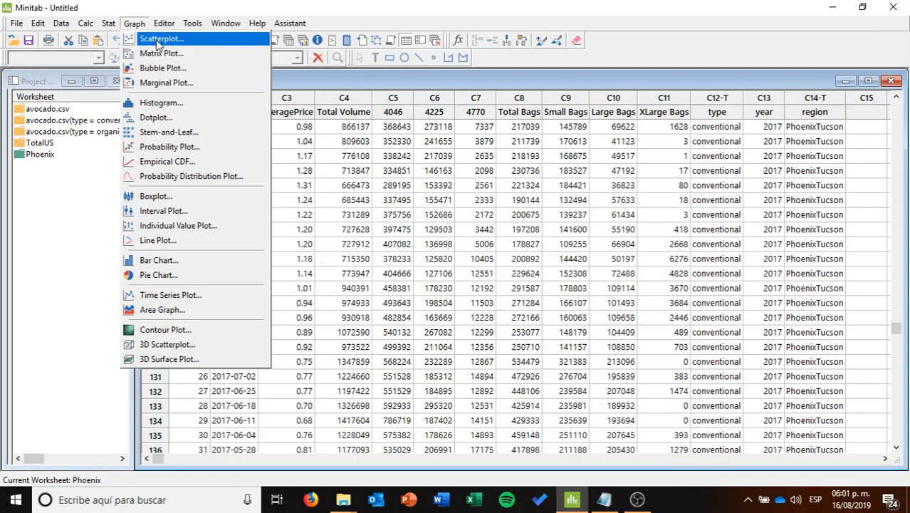
{"action": "left_click", "coordinate": [155, 38]}
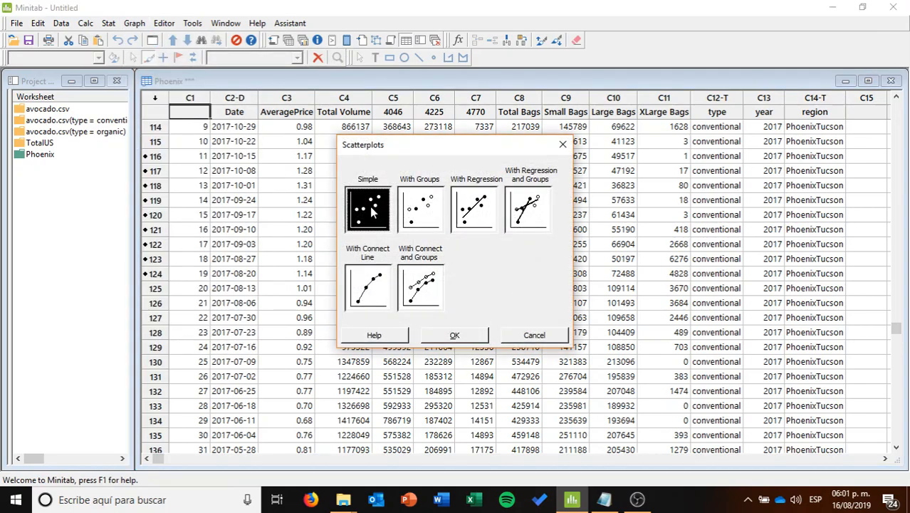
{"action": "left_click", "coordinate": [467, 338]}
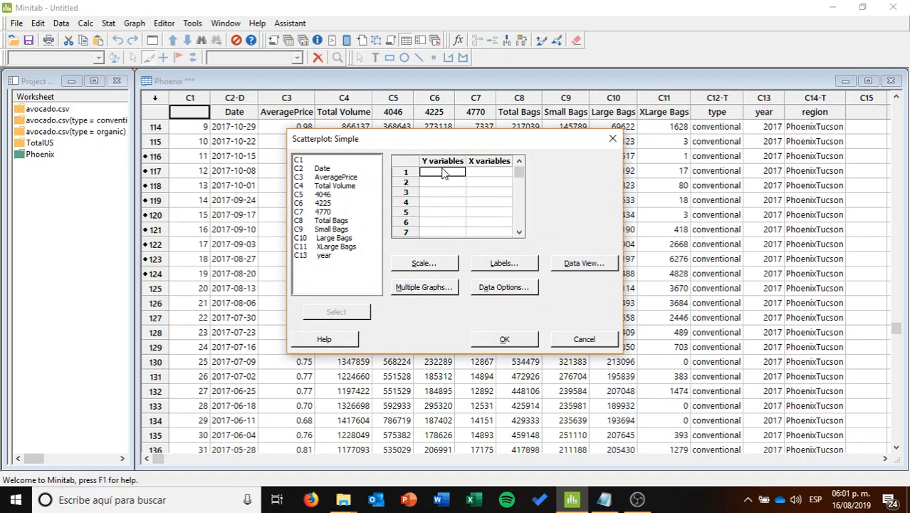
{"action": "double_click", "coordinate": [326, 178]}
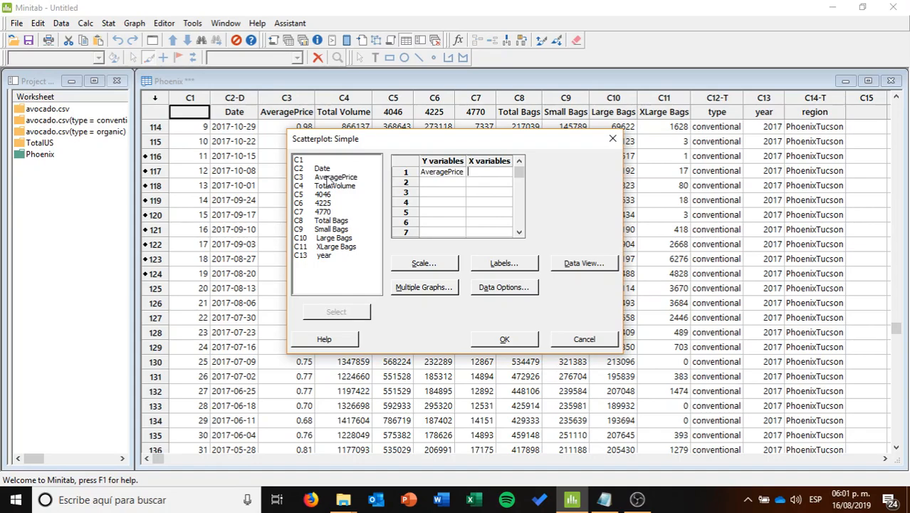
{"action": "left_click", "coordinate": [500, 171]}
{"action": "double_click", "coordinate": [336, 186]}
{"action": "left_click", "coordinate": [507, 338]}
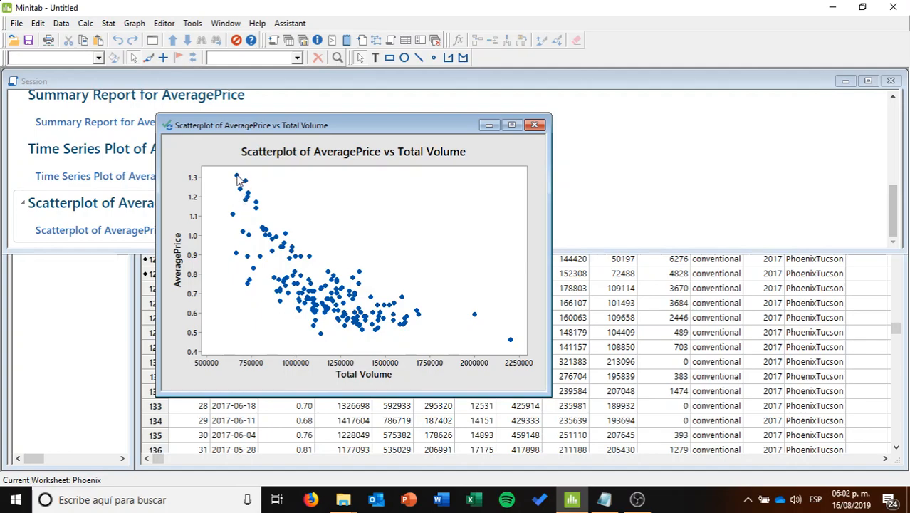
Inspect a low-volume, high-price point on the scatterplot, and switch to Notepad to reread the questions.
{"action": "mouse_move", "coordinate": [240, 181]}
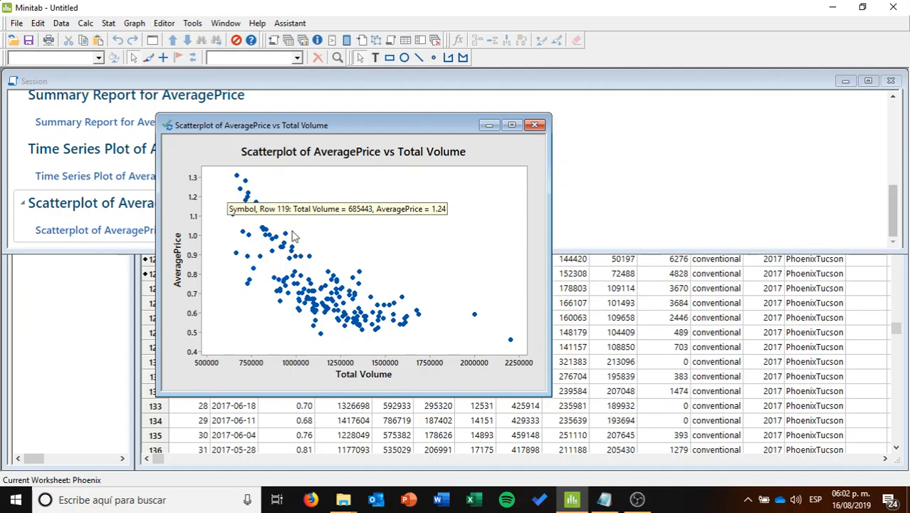
{"action": "left_click", "coordinate": [606, 500]}
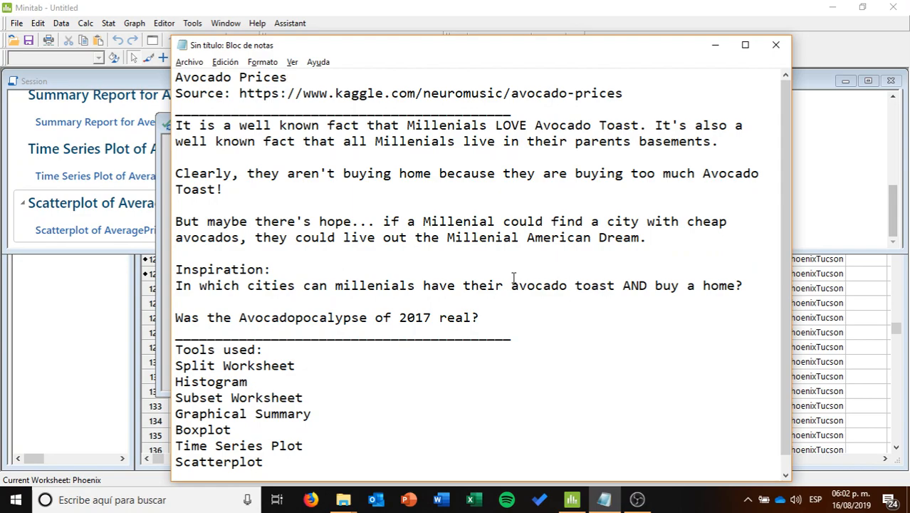